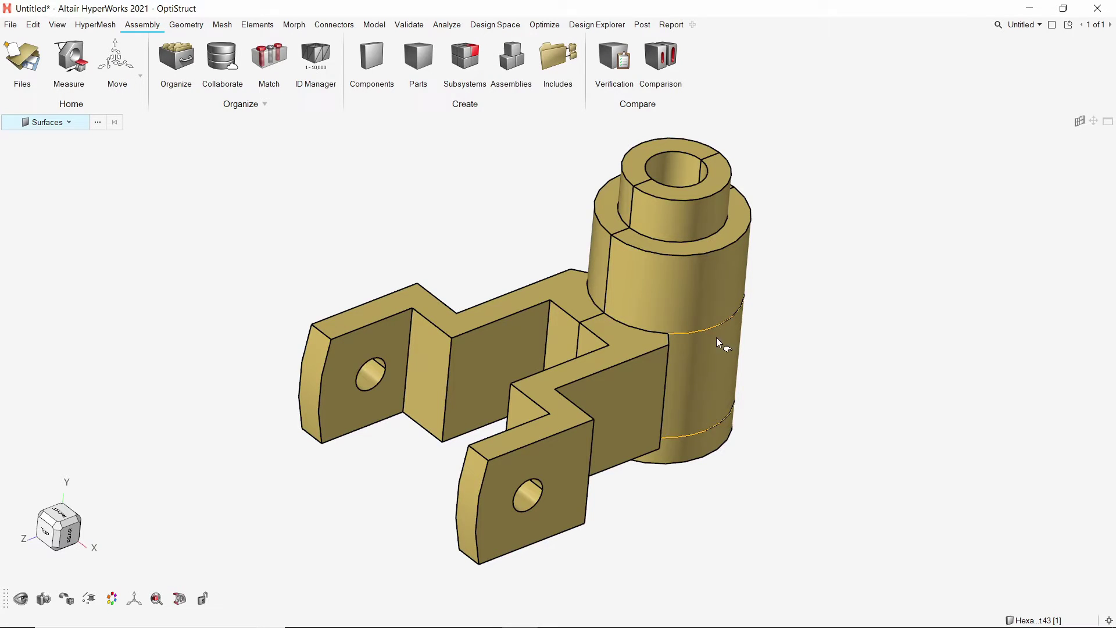
Step: Switch the geometry colouring from Automatic to Mappable, then bring up the Geometry tools
middle_drag(716, 337, 676, 343)
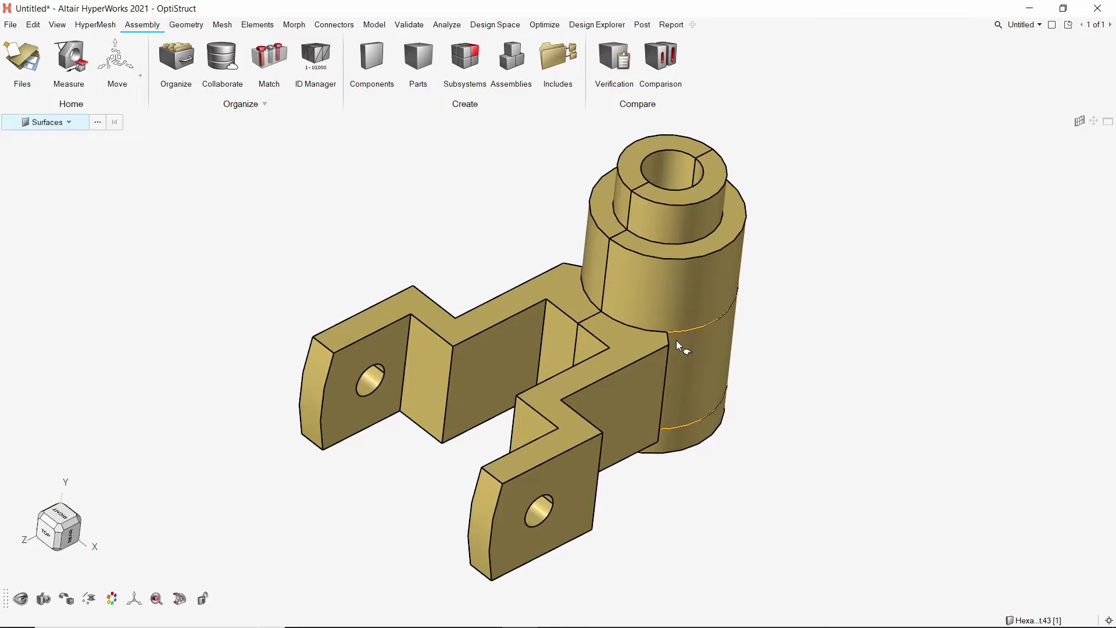
click(113, 602)
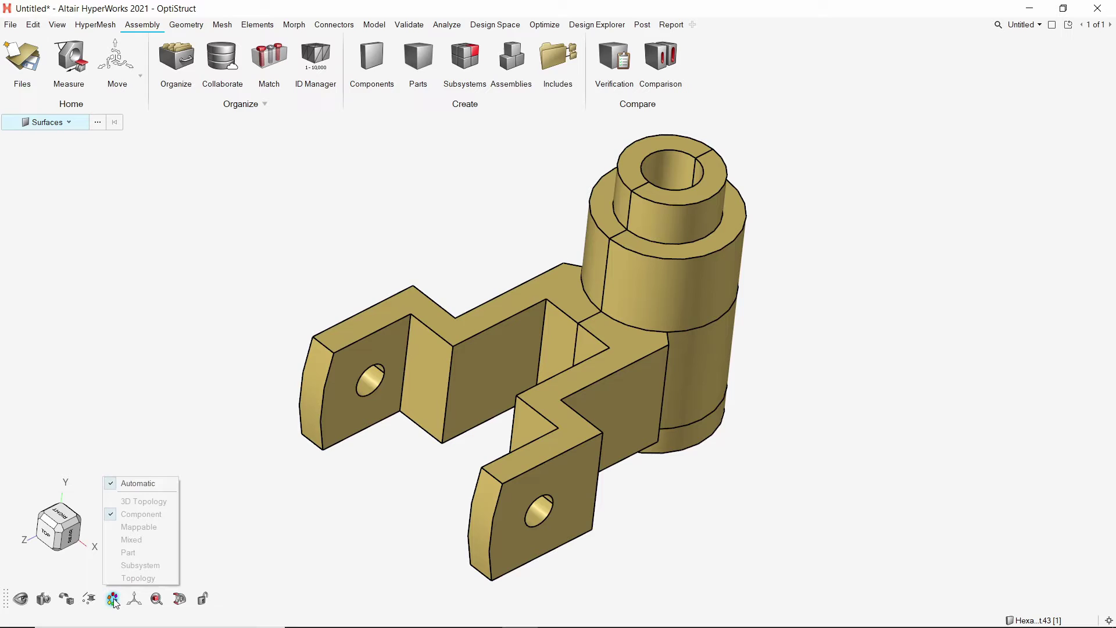
click(146, 485)
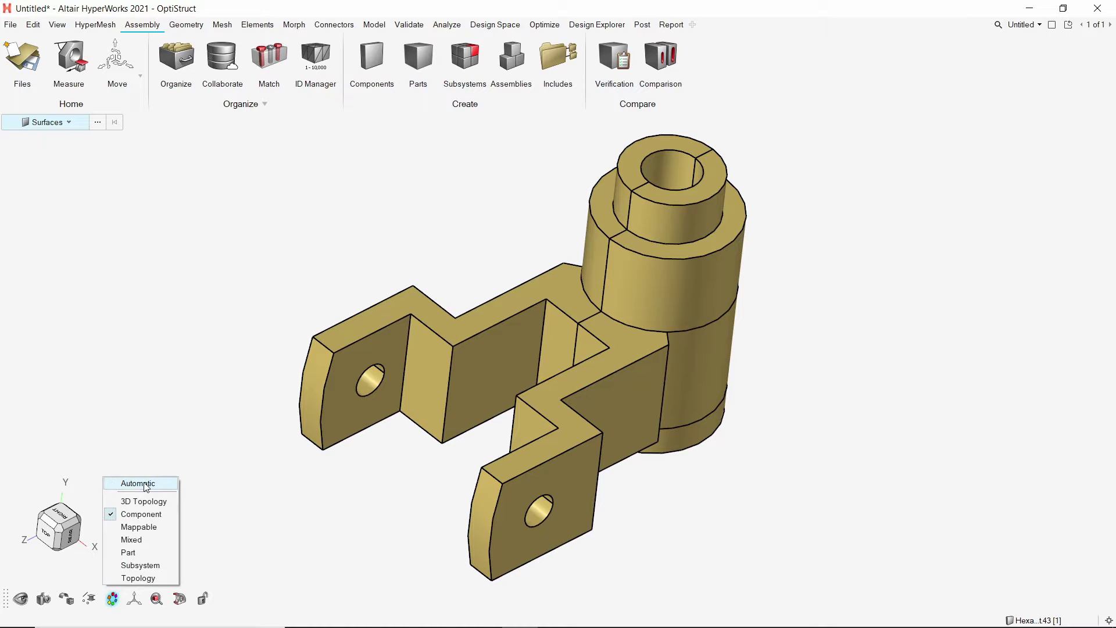
click(140, 528)
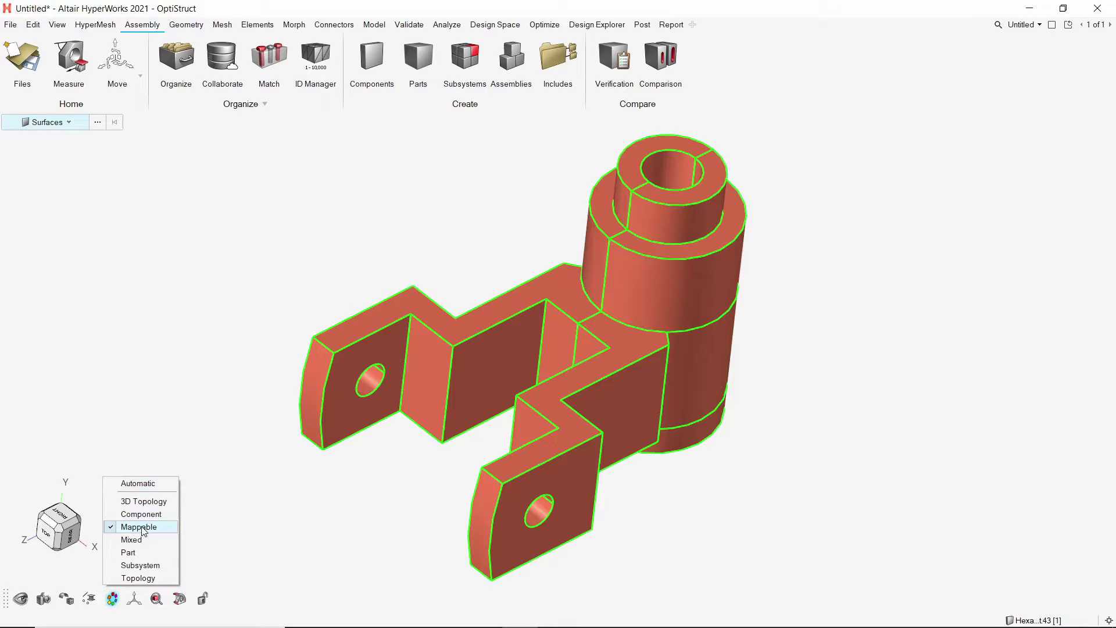
click(231, 527)
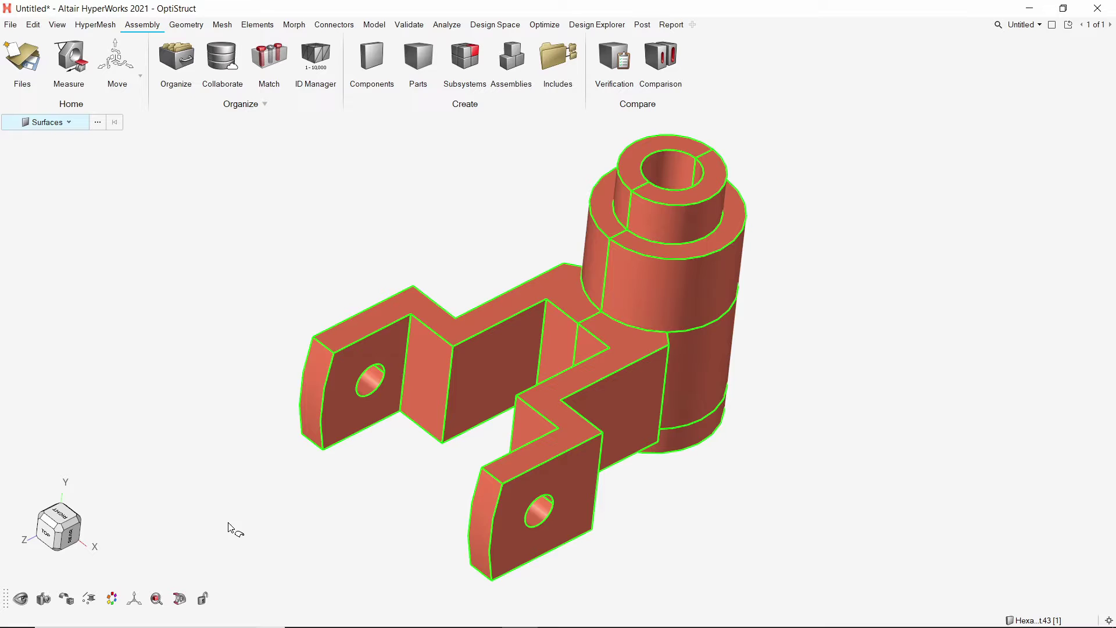
click(191, 28)
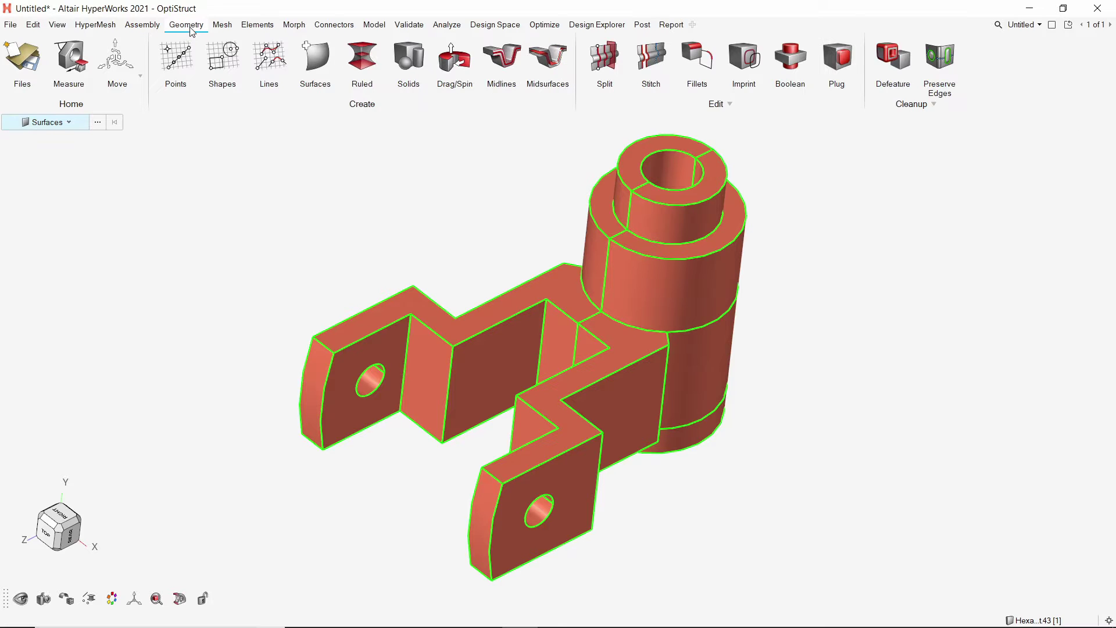
Step: Start a plane split with Solids as the target and select the bracket solid
click(602, 55)
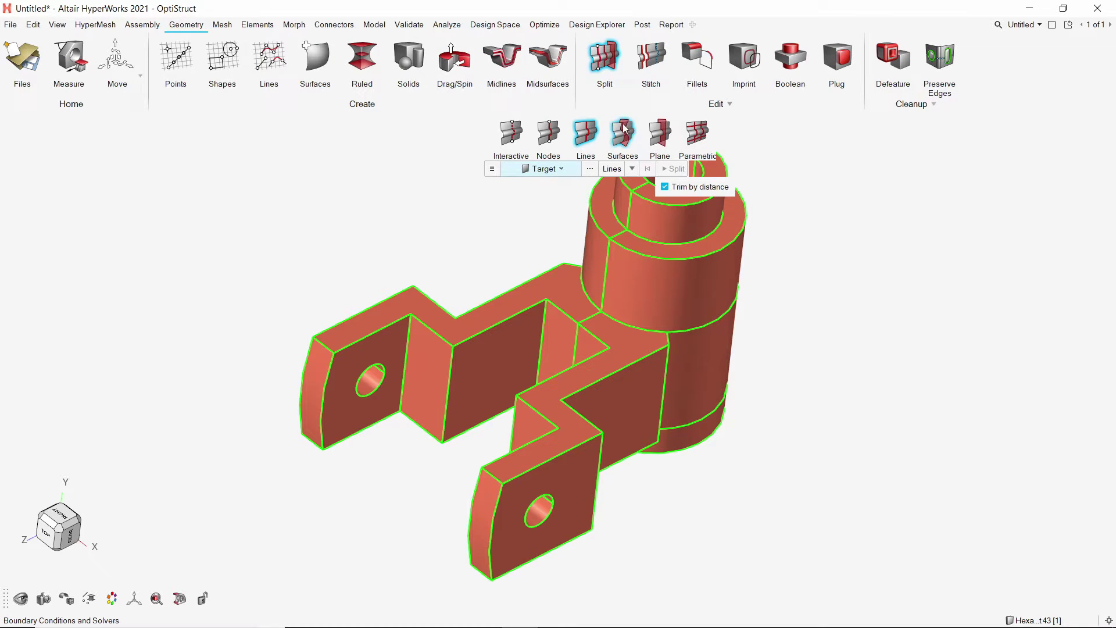
click(652, 139)
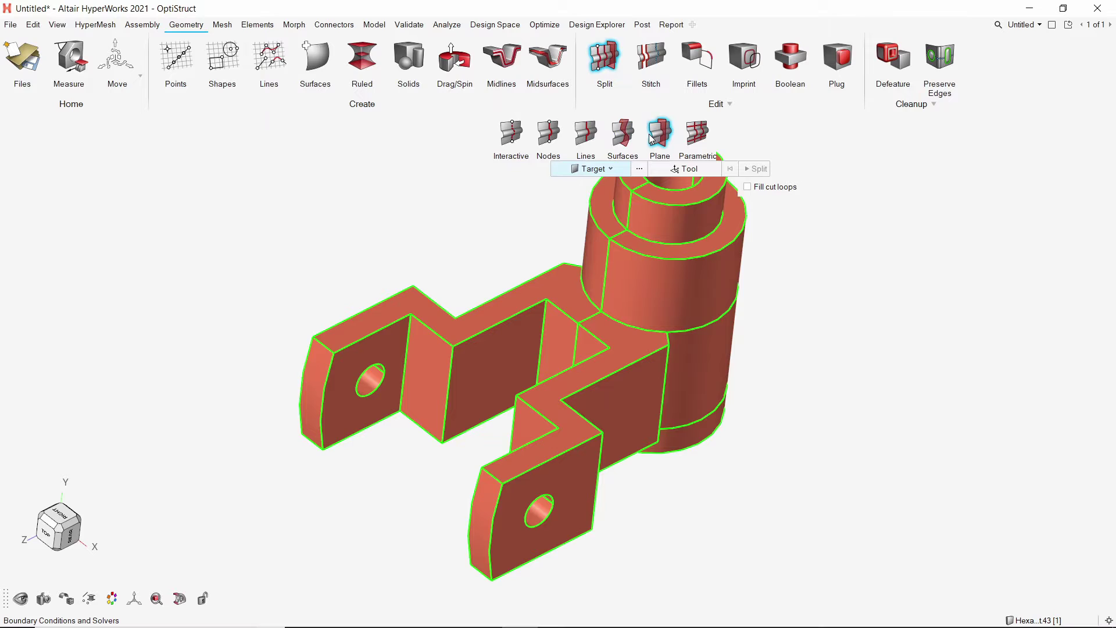
click(612, 170)
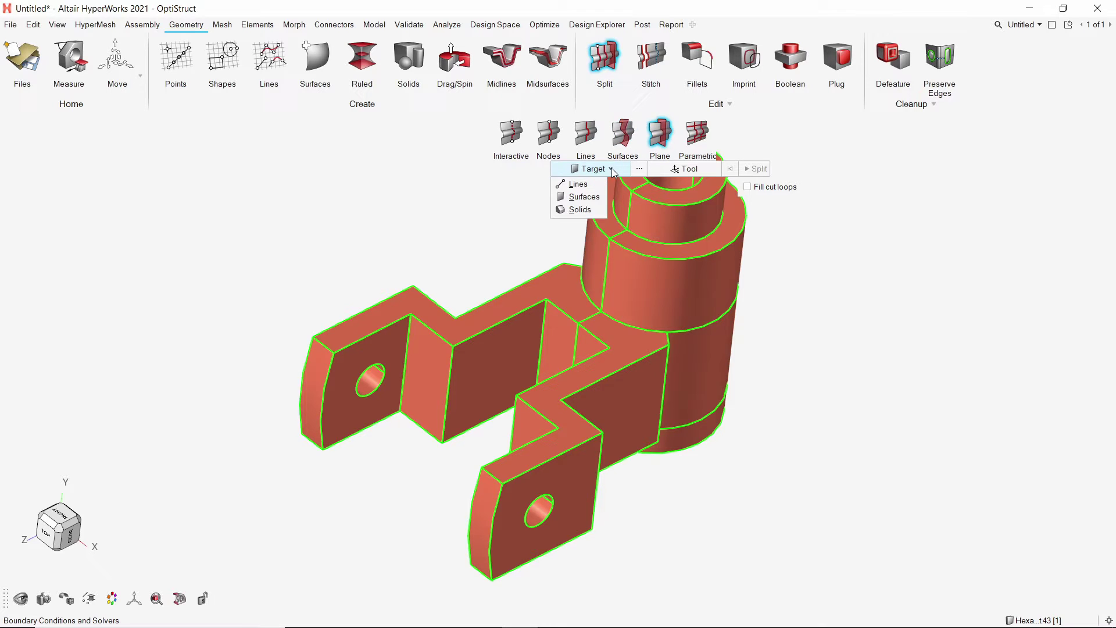
click(579, 210)
click(655, 294)
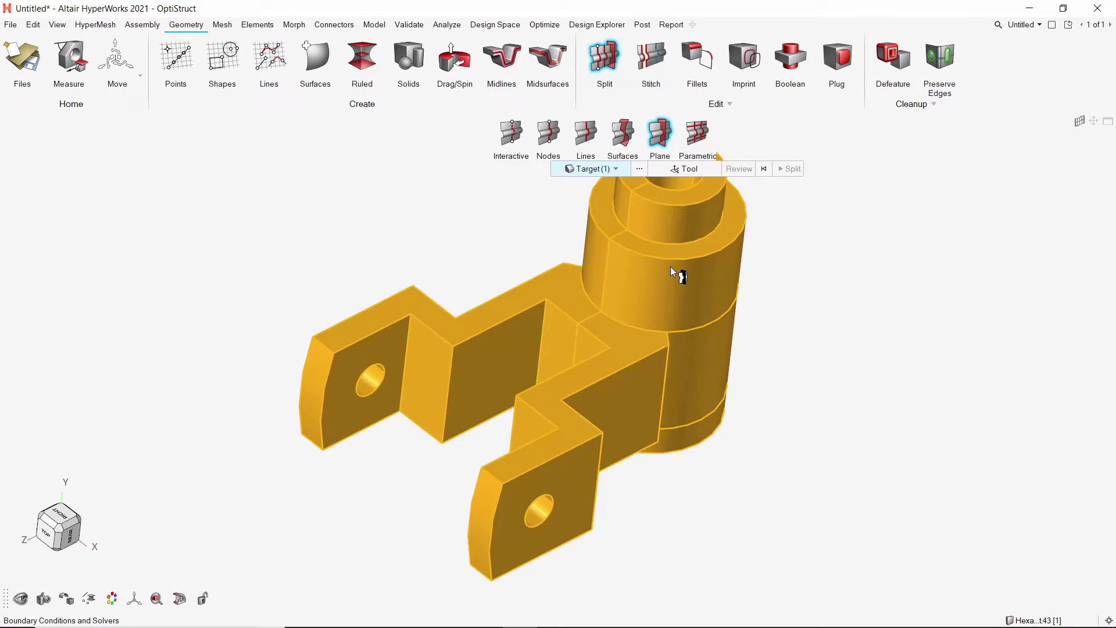
middle_drag(671, 266, 711, 295)
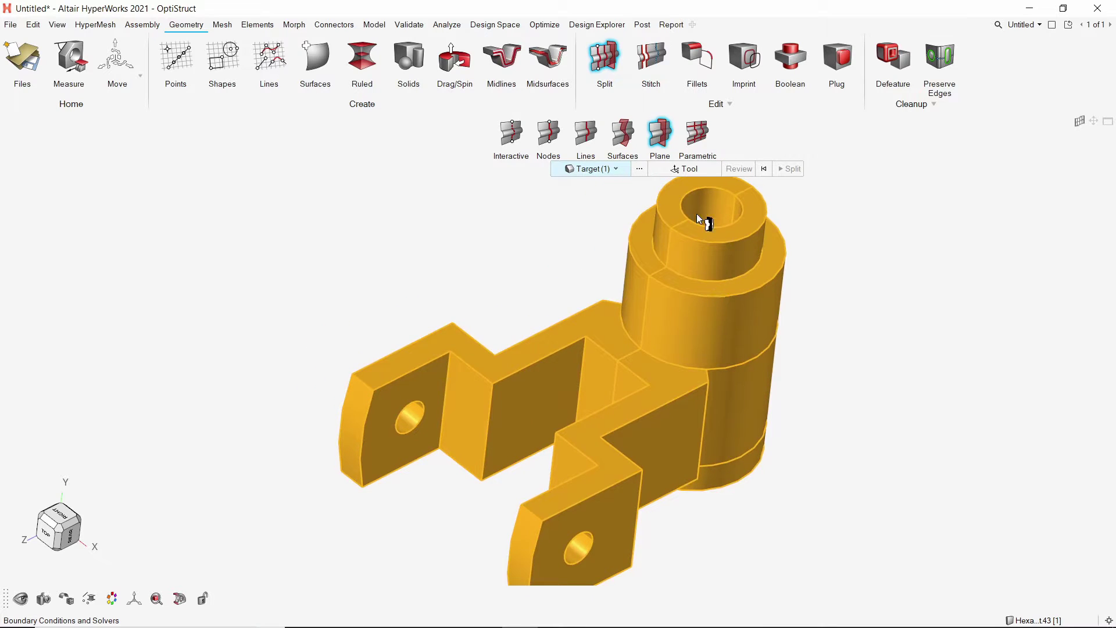
Step: Place the cutting plane at the bracket's middle, preview, and split the solid in two
click(697, 170)
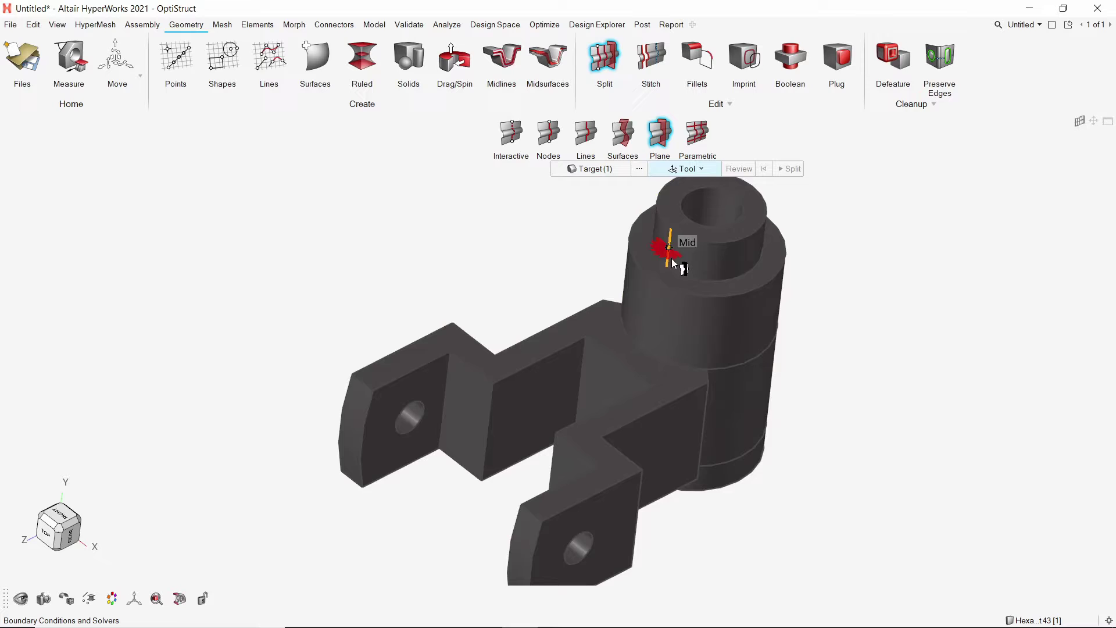
click(552, 379)
scroll(581, 378, up, 3)
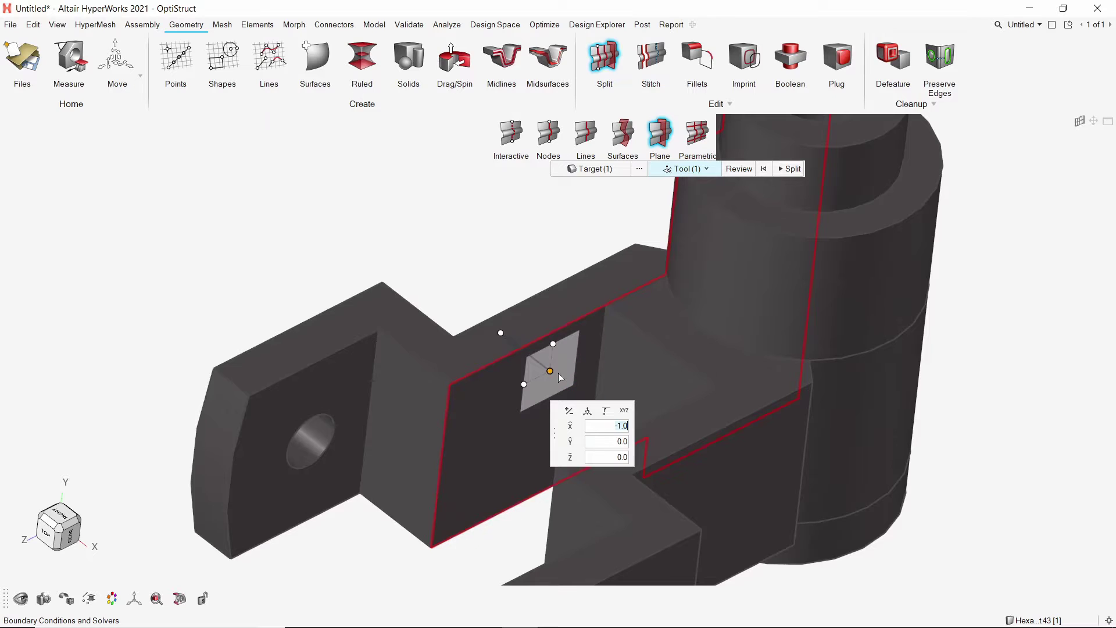
drag(551, 375, 661, 349)
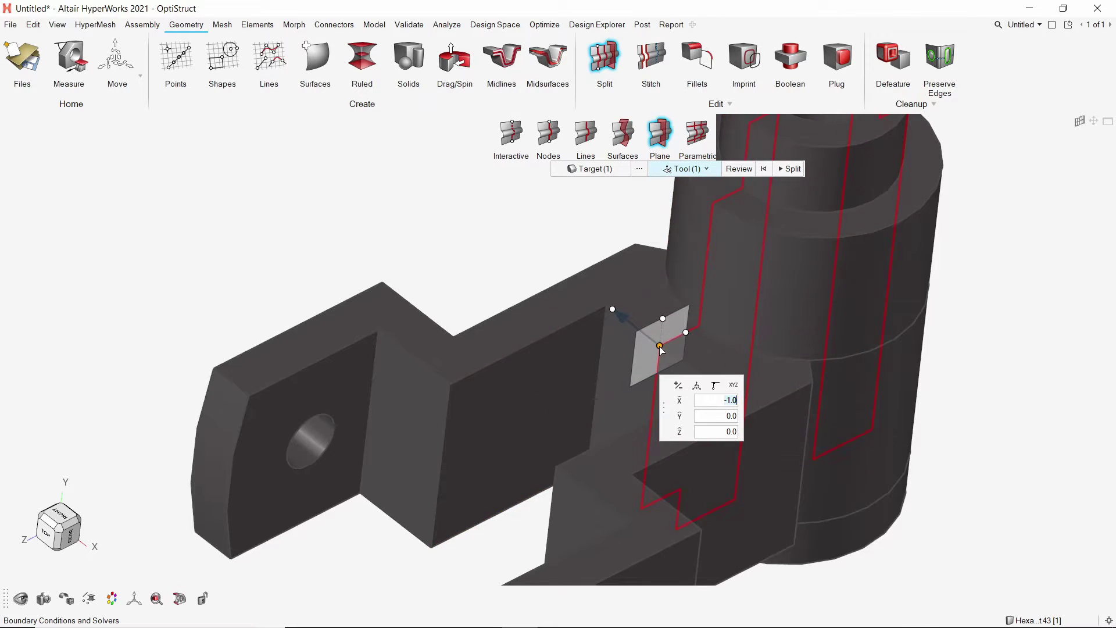
scroll(661, 349, down, 3)
ctrl+right_drag(779, 308, 740, 336)
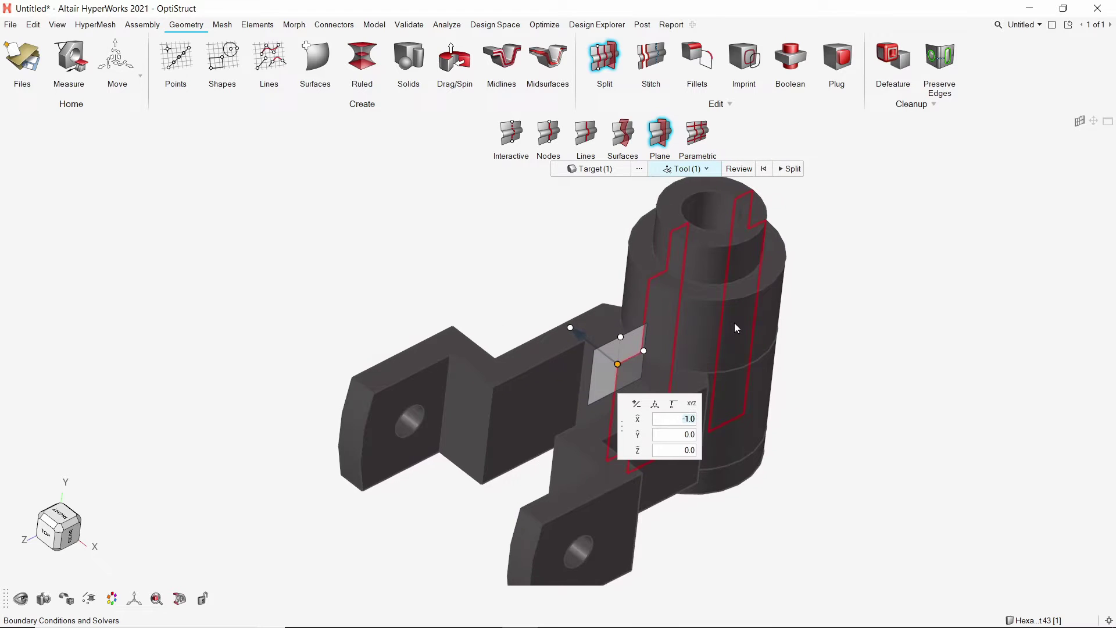
click(745, 169)
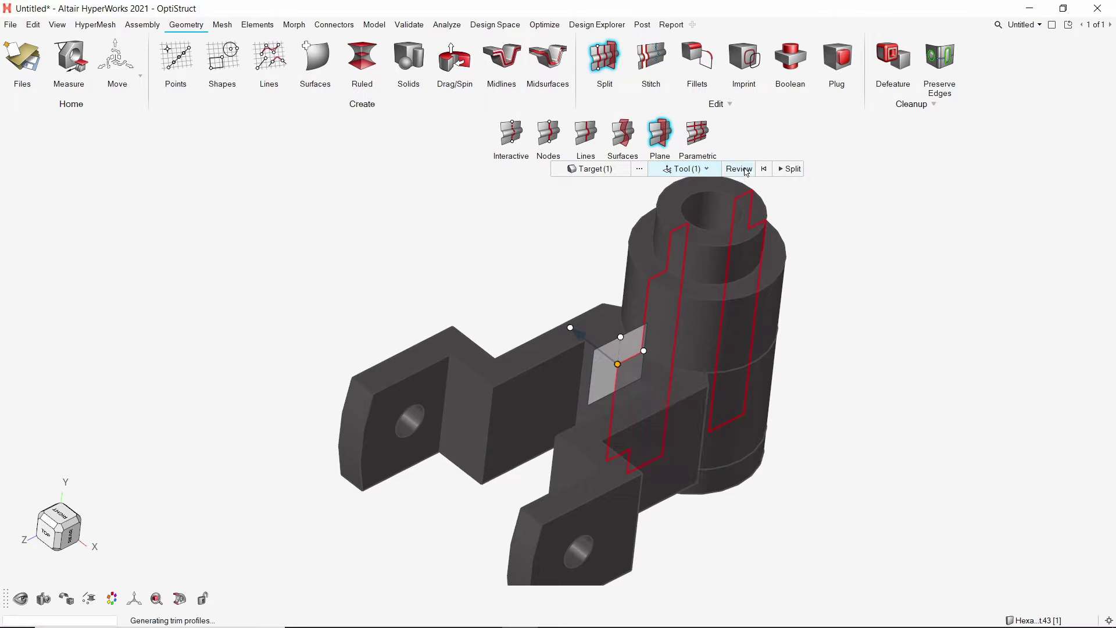
click(791, 169)
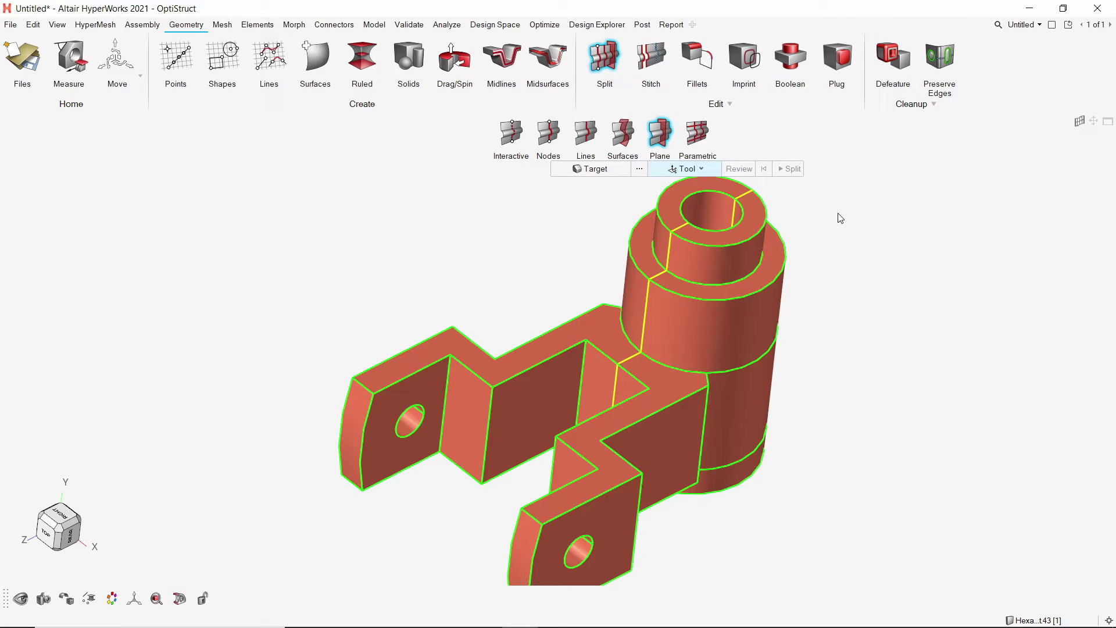
key(Escape)
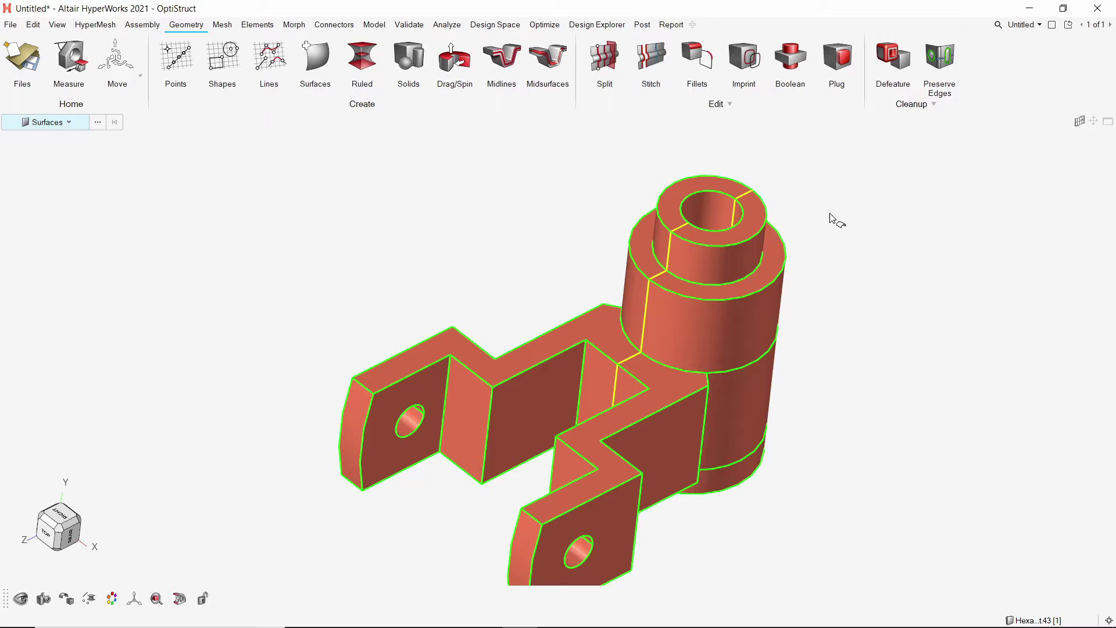
Step: Select one bracket half as a solid and delete it, leaving one tab and half the boss
click(67, 123)
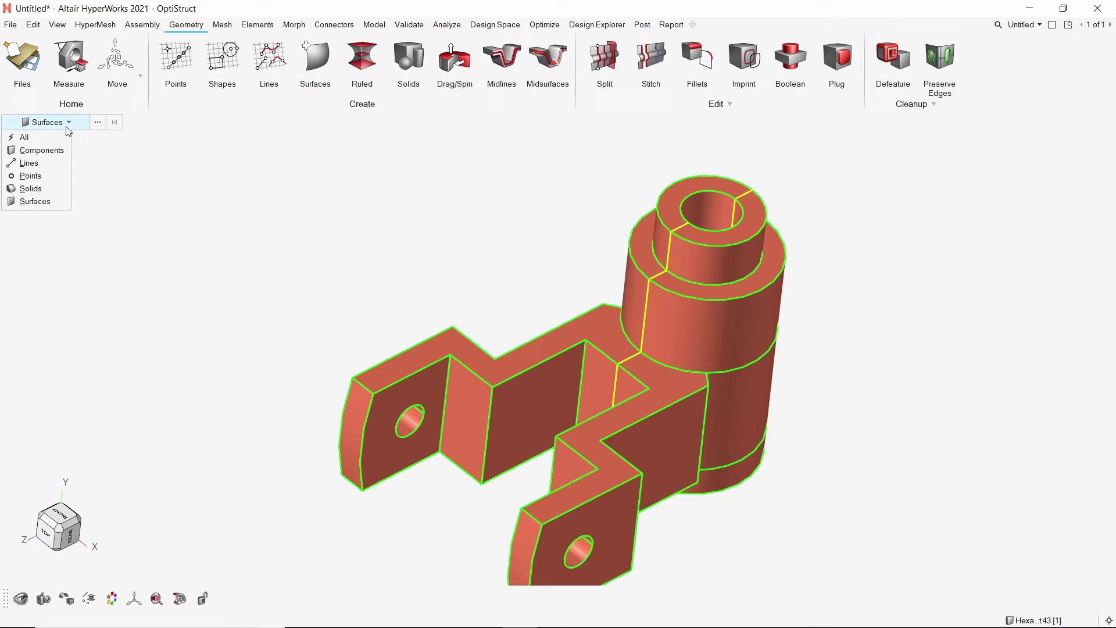
click(50, 190)
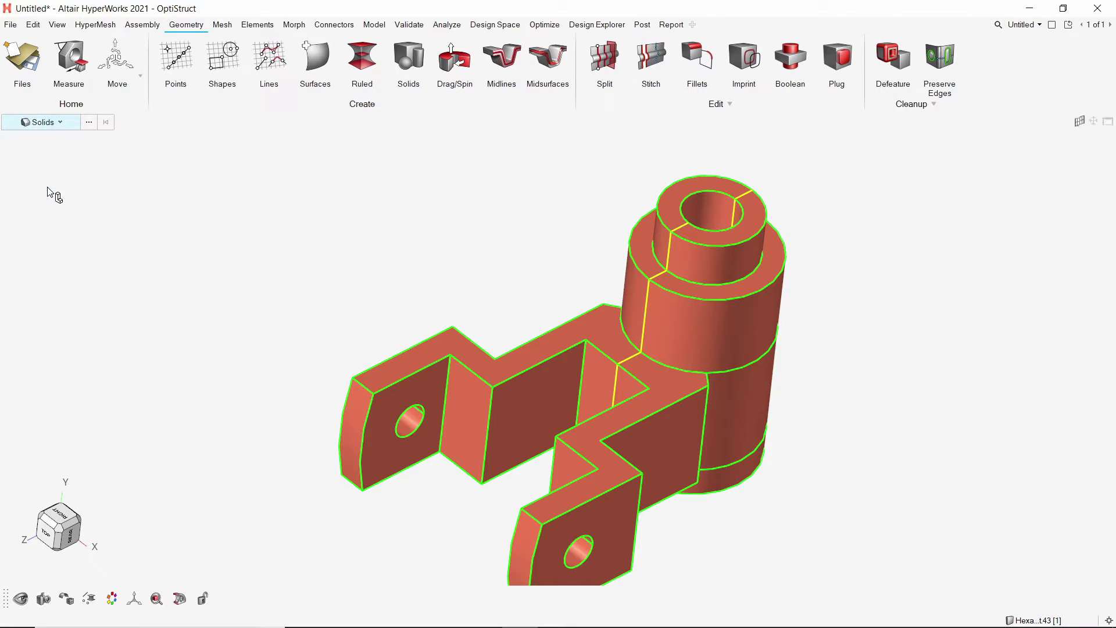
click(450, 375)
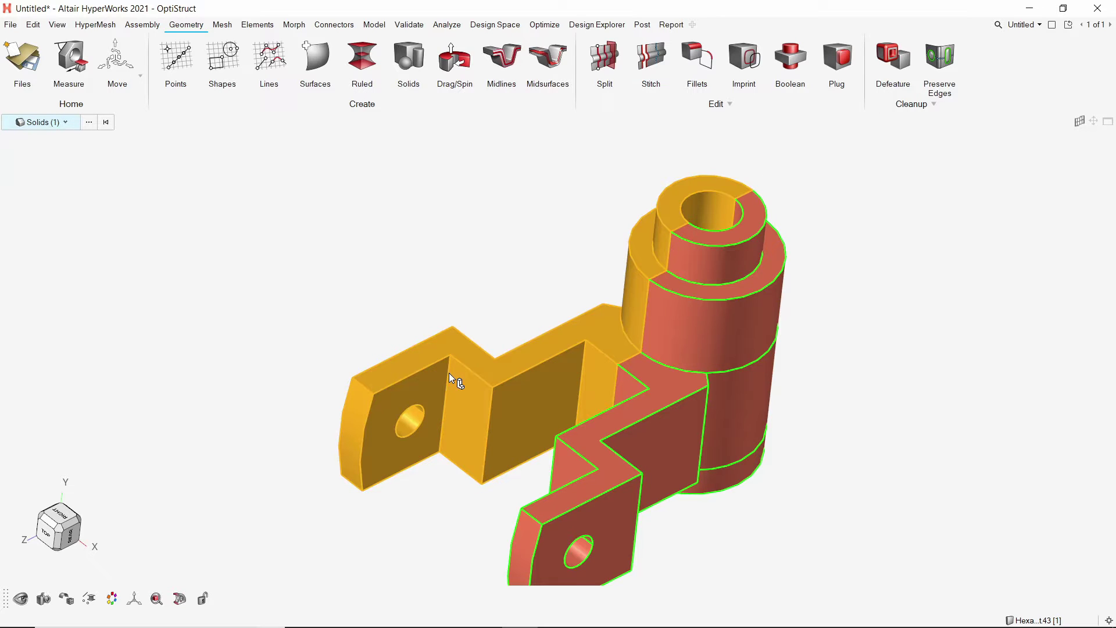
key(Delete)
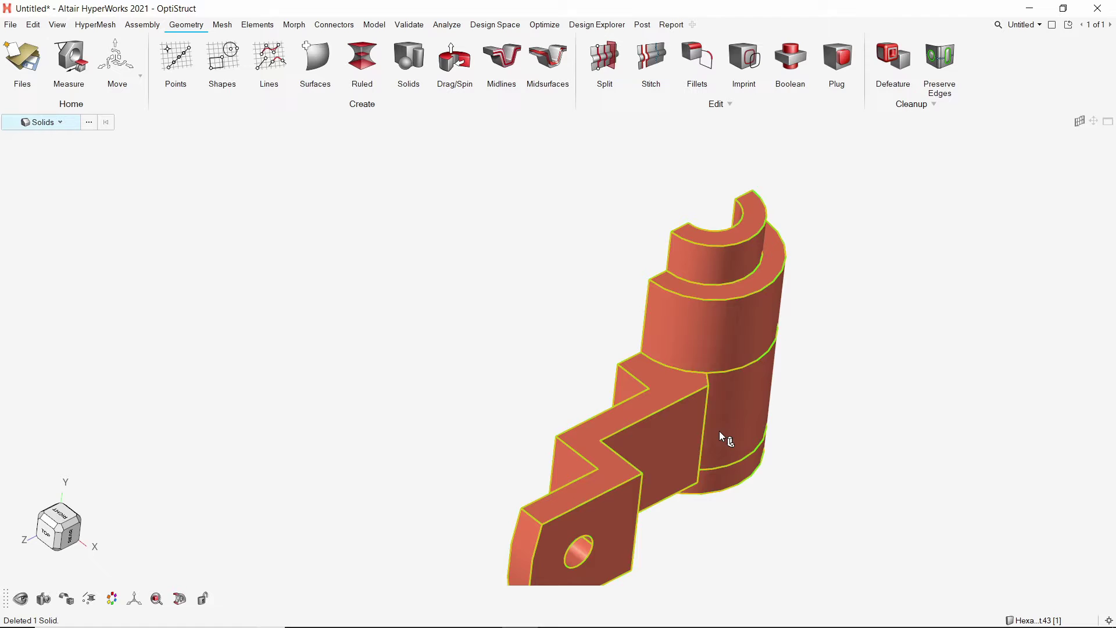
middle_drag(719, 431, 635, 347)
mouse_move(635, 348)
ctrl+mouse_down()
mouse_move(549, 407)
mouse_move(647, 419)
mouse_move(652, 360)
mouse_move(640, 353)
mouse_move(650, 349)
ctrl+mouse_up()
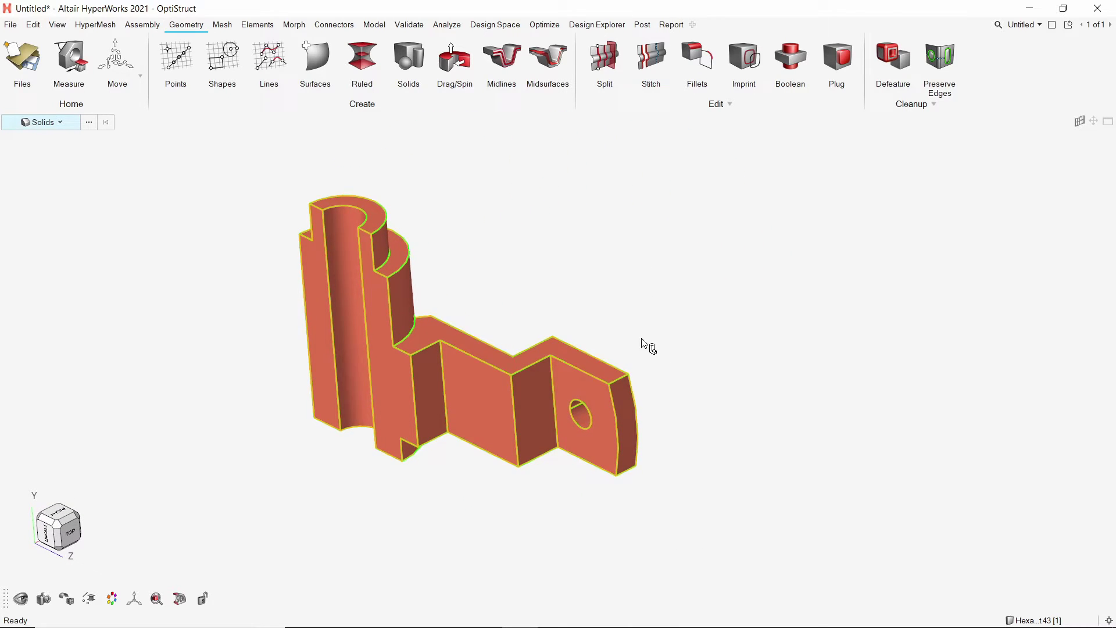
middle_drag(648, 347, 583, 346)
scroll(579, 336, up, 2)
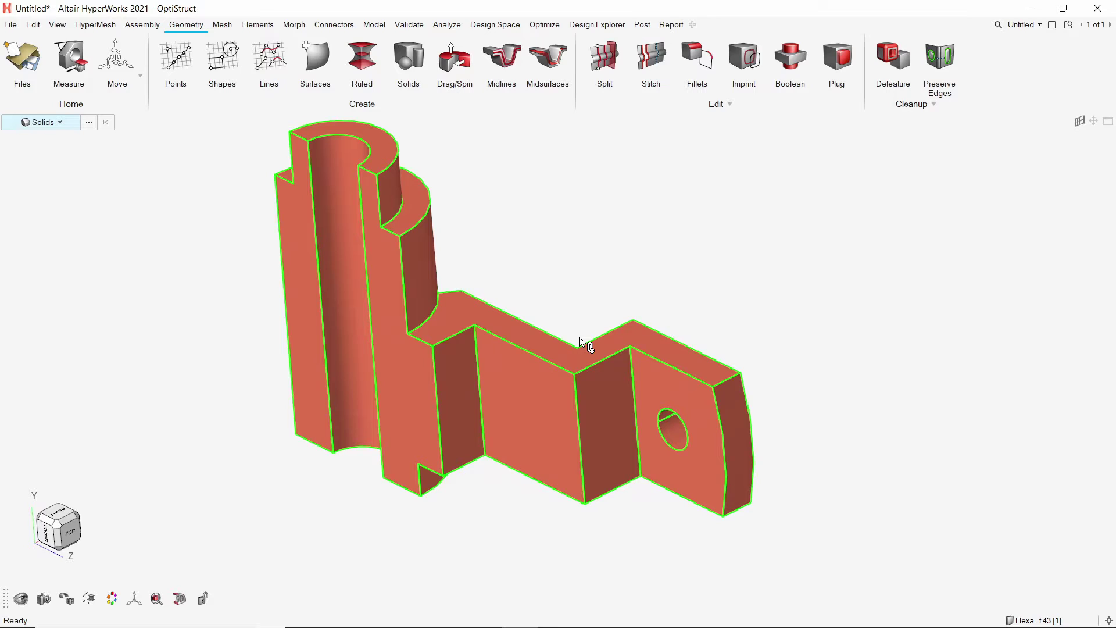
Step: Start a surface split with Solids as the target and choose the half-bracket solid
click(603, 70)
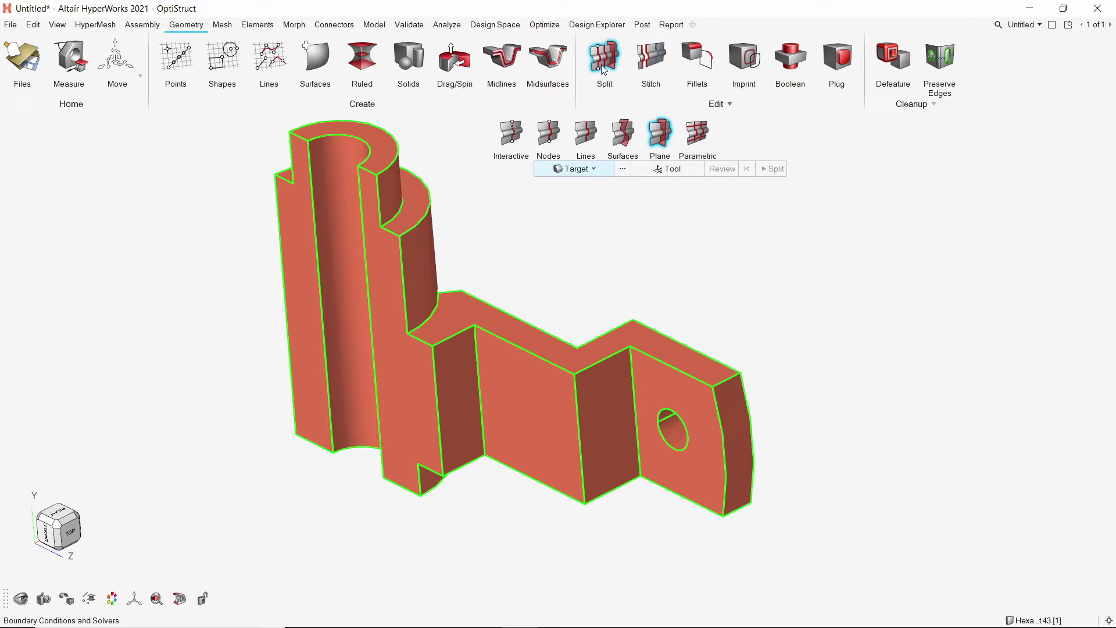
click(623, 136)
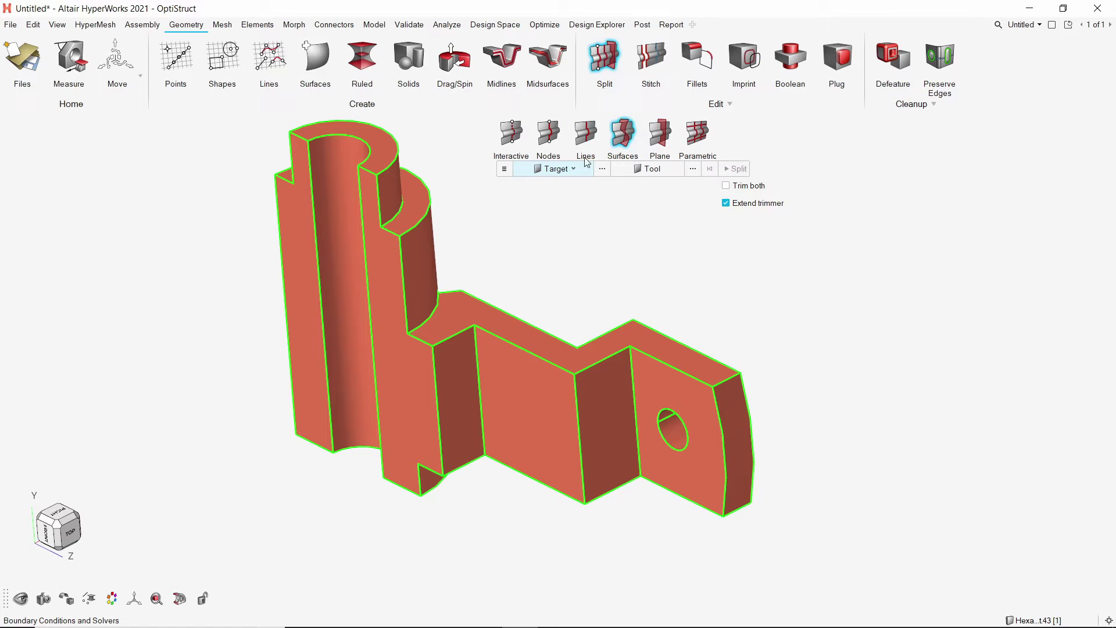
click(573, 171)
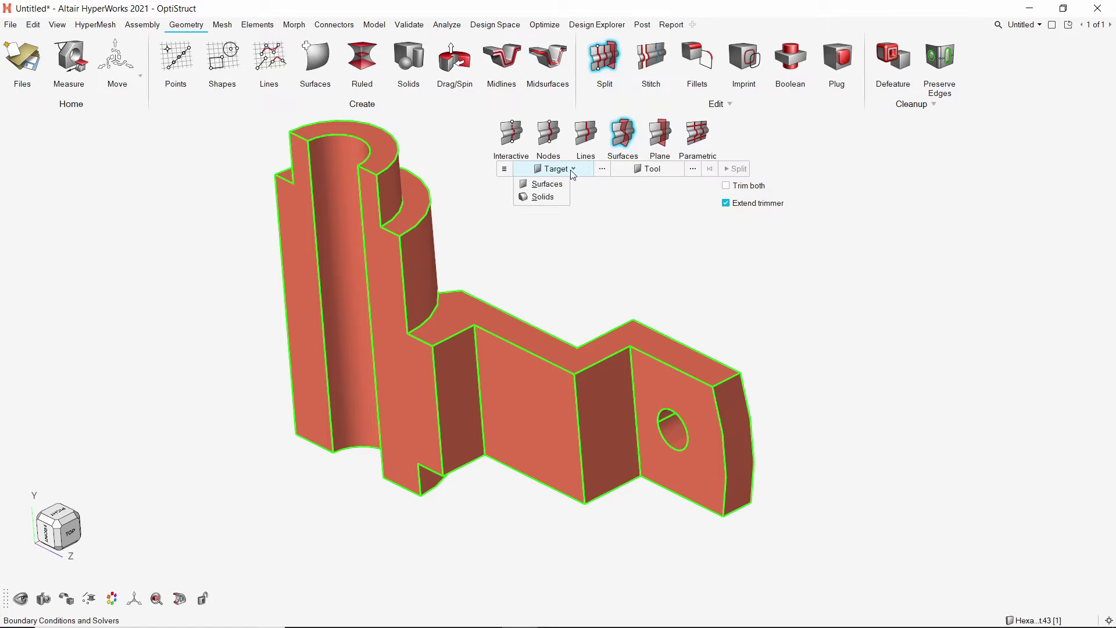
click(551, 197)
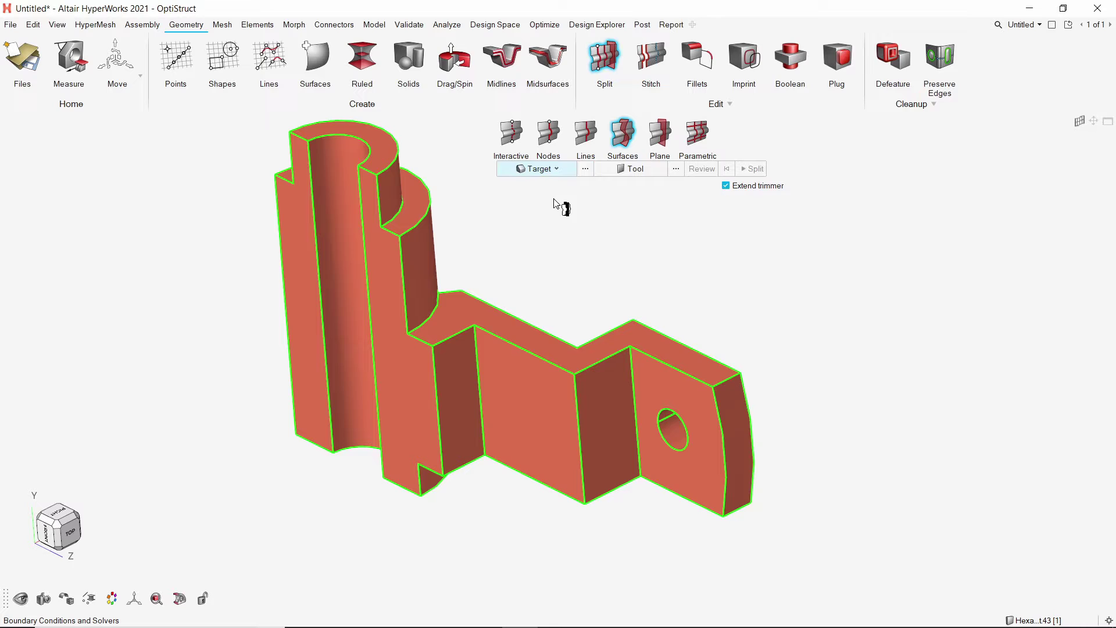
click(535, 357)
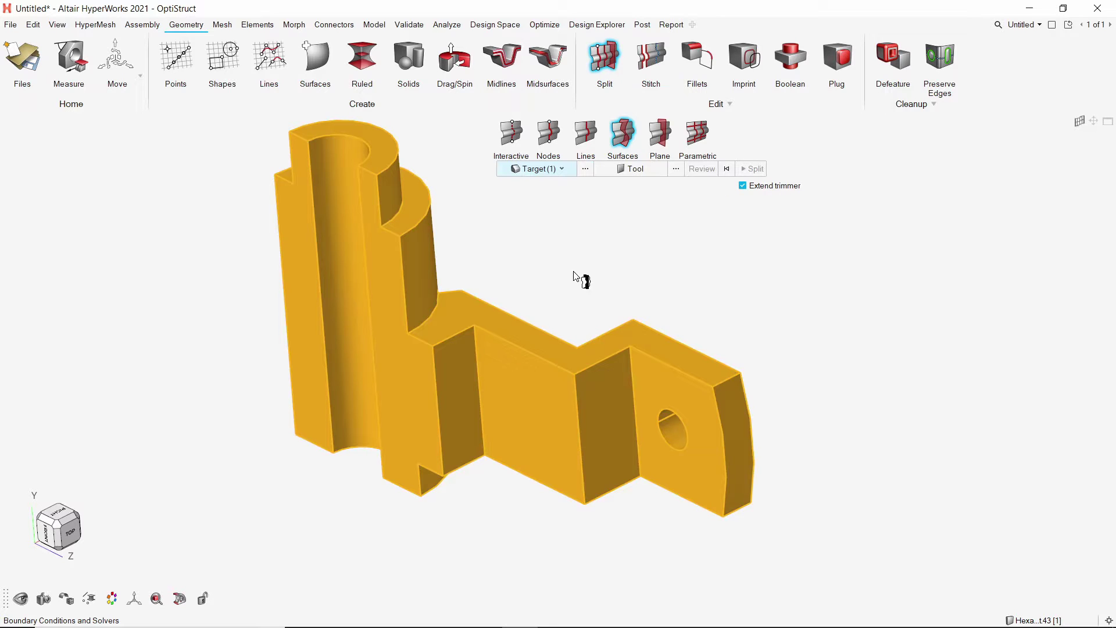
Step: Cut at the face before the hole with Extend trimmer on, separating the holed tab
click(635, 169)
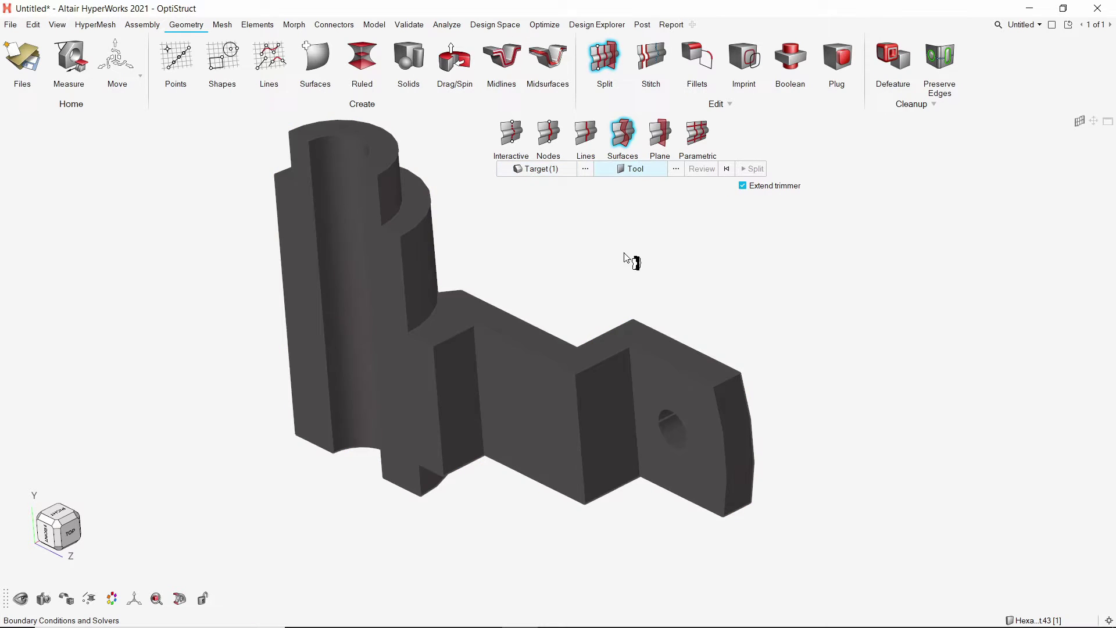
click(614, 411)
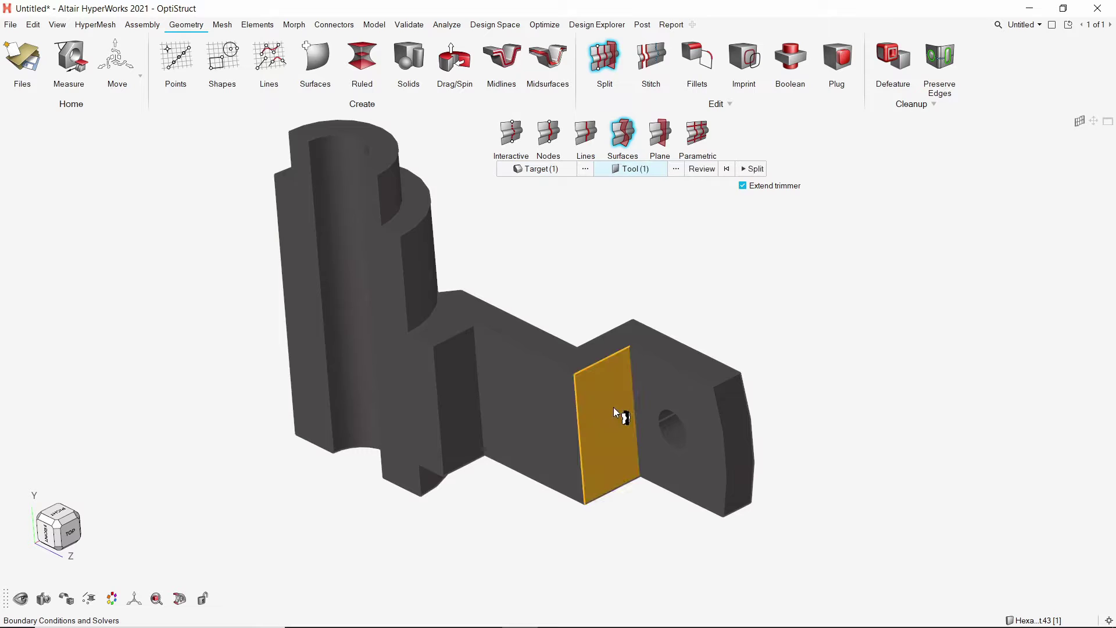
click(742, 187)
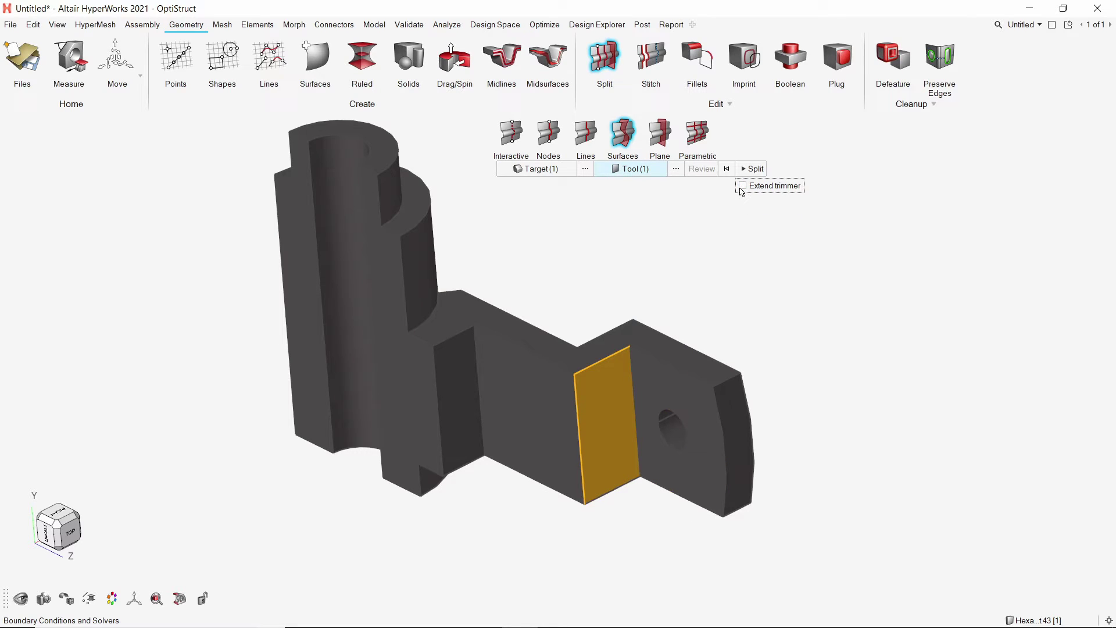
click(742, 187)
click(702, 169)
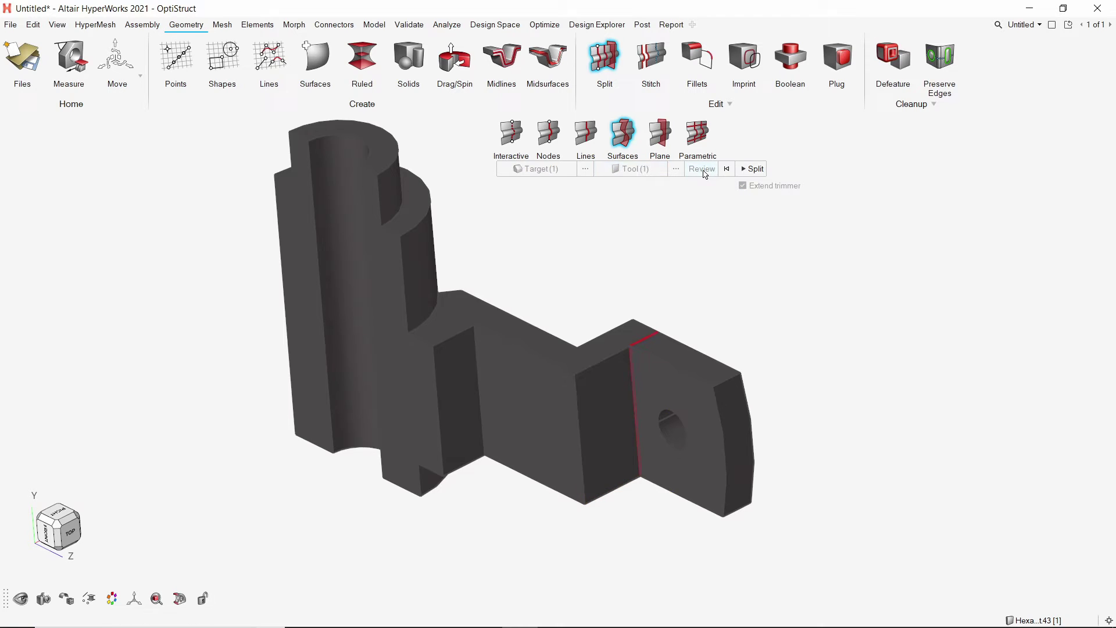
click(746, 170)
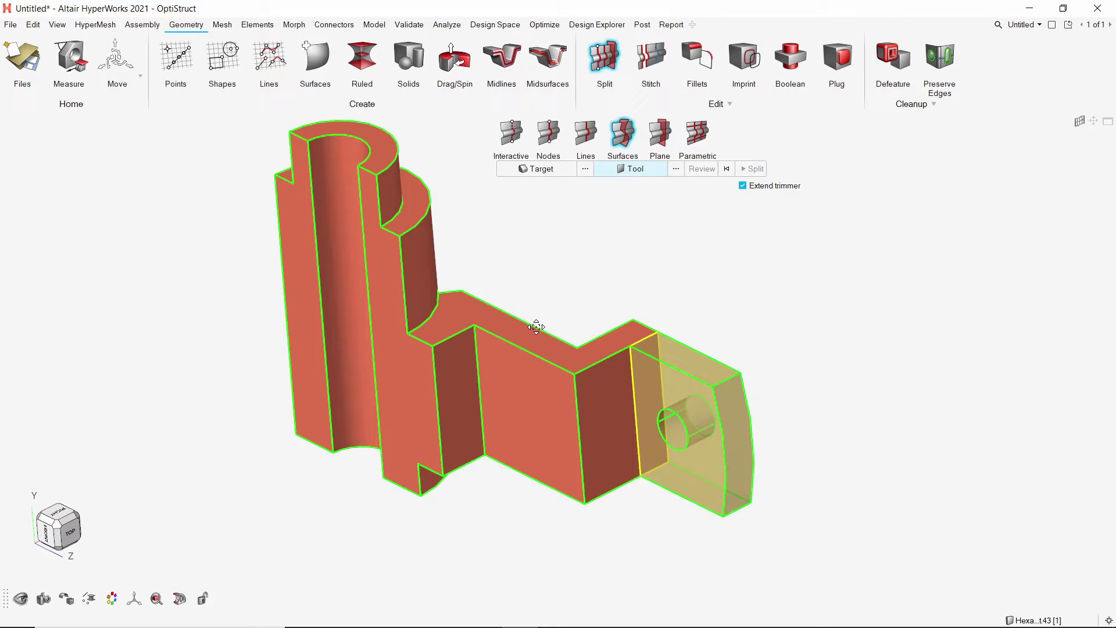
right_drag(535, 323, 640, 324)
mouse_move(704, 355)
ctrl+mouse_down()
mouse_move(573, 392)
mouse_move(721, 354)
mouse_move(618, 395)
mouse_move(542, 324)
ctrl+mouse_up()
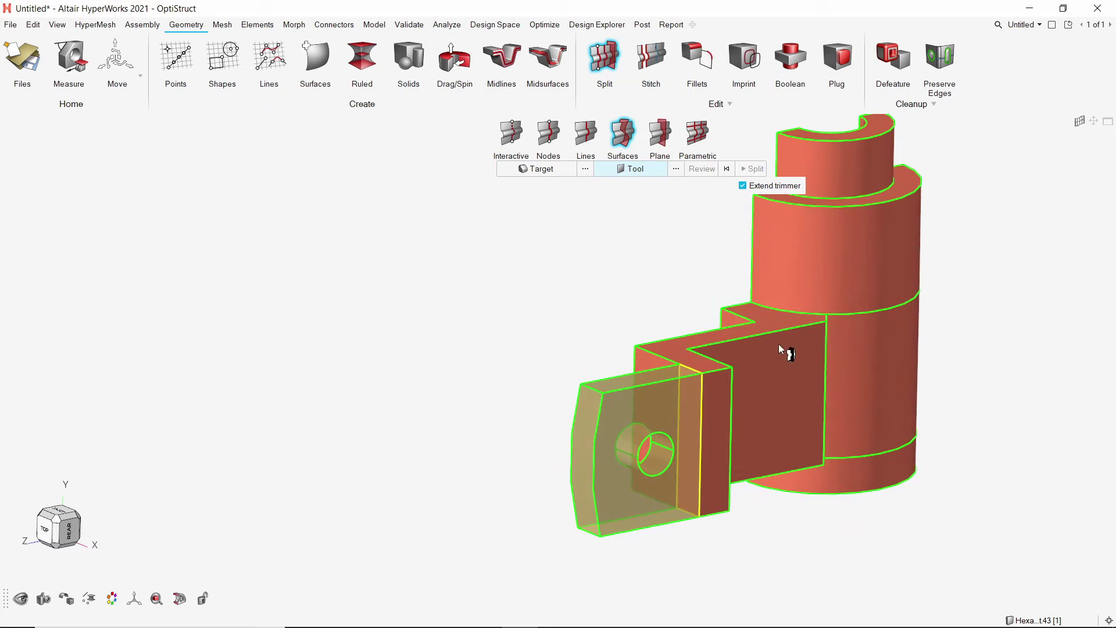
Step: Surface-split the remaining solid along the boss cylinder face, leaving three solids in total
ctrl+right_drag(785, 351, 749, 379)
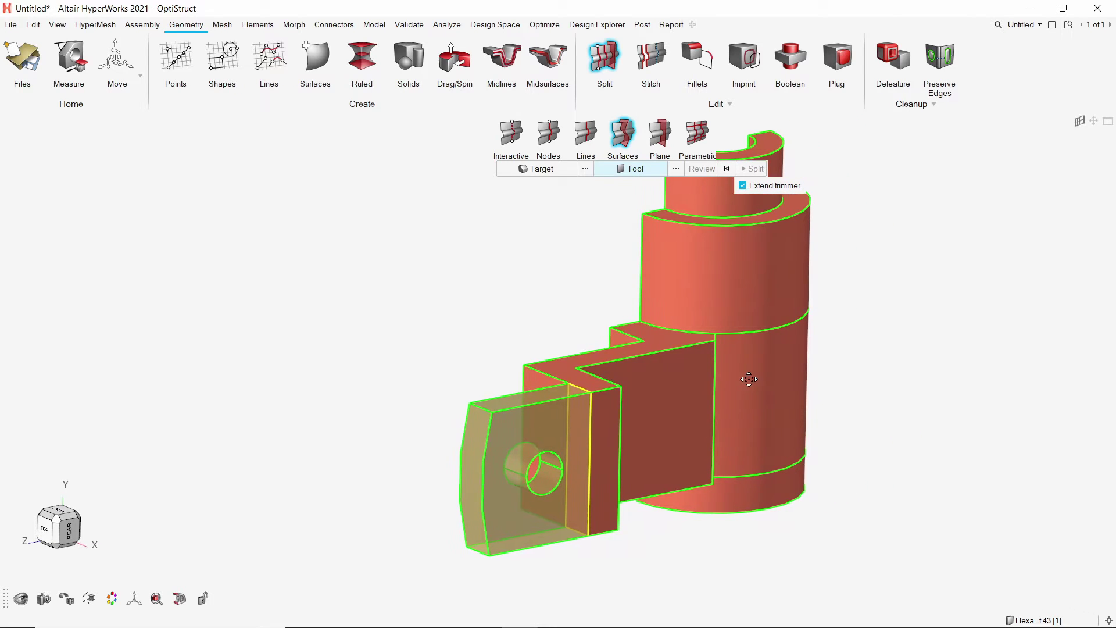
click(552, 170)
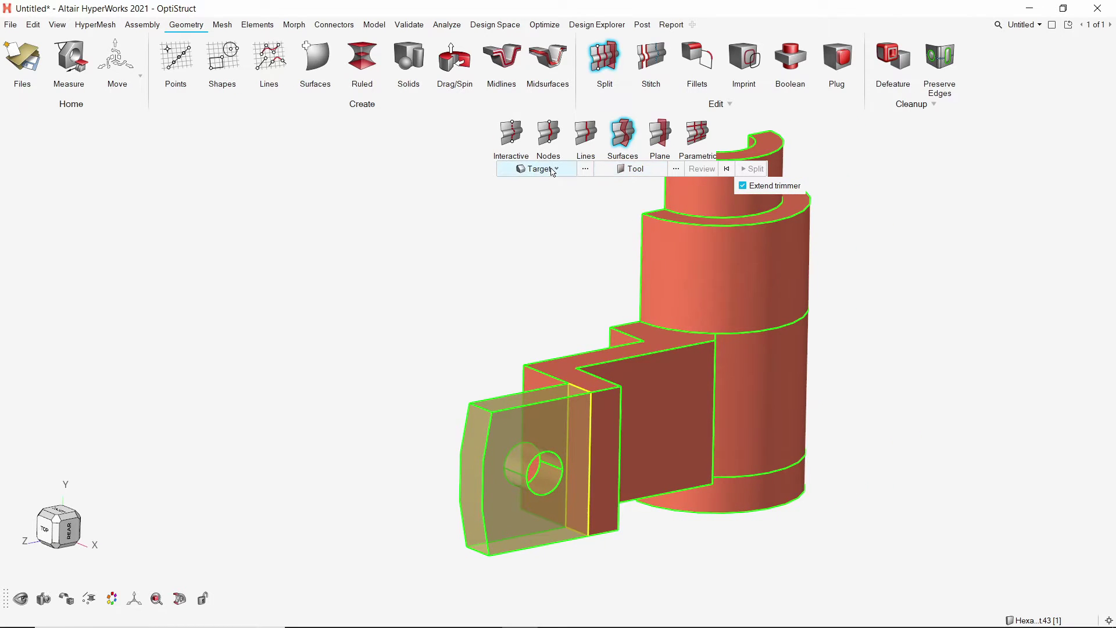
click(744, 299)
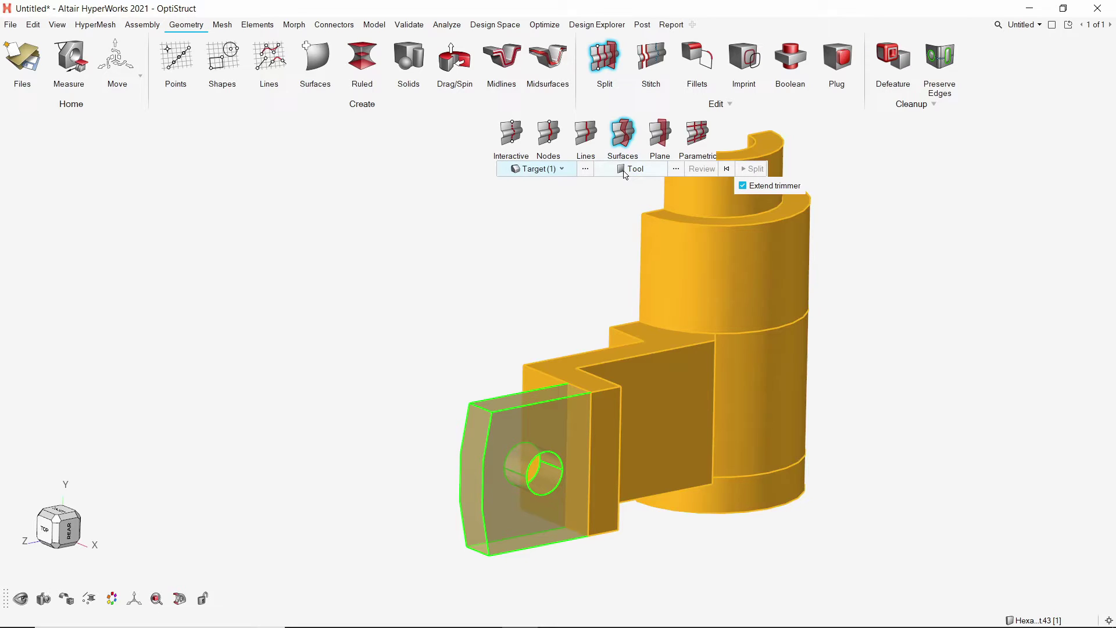
middle_click(668, 250)
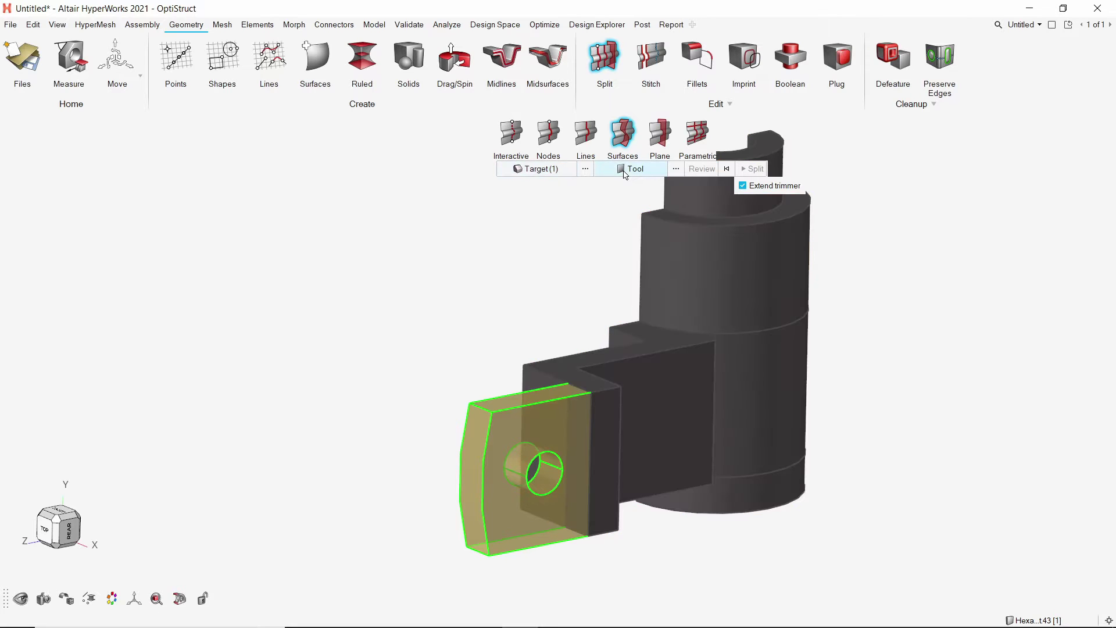
click(700, 299)
middle_drag(701, 296, 673, 357)
click(701, 169)
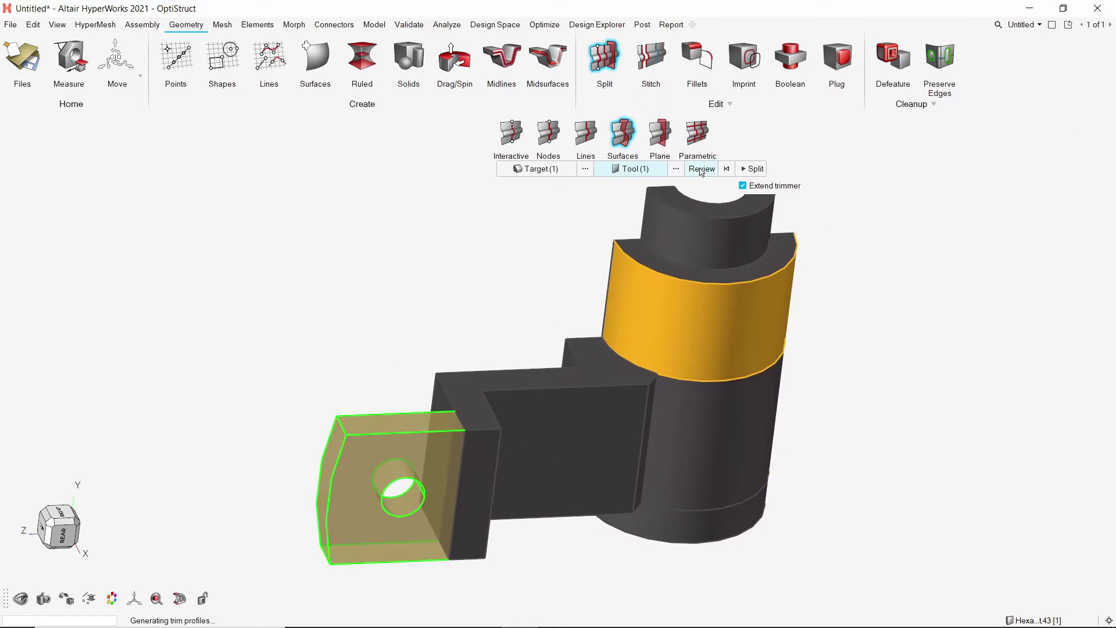
click(756, 169)
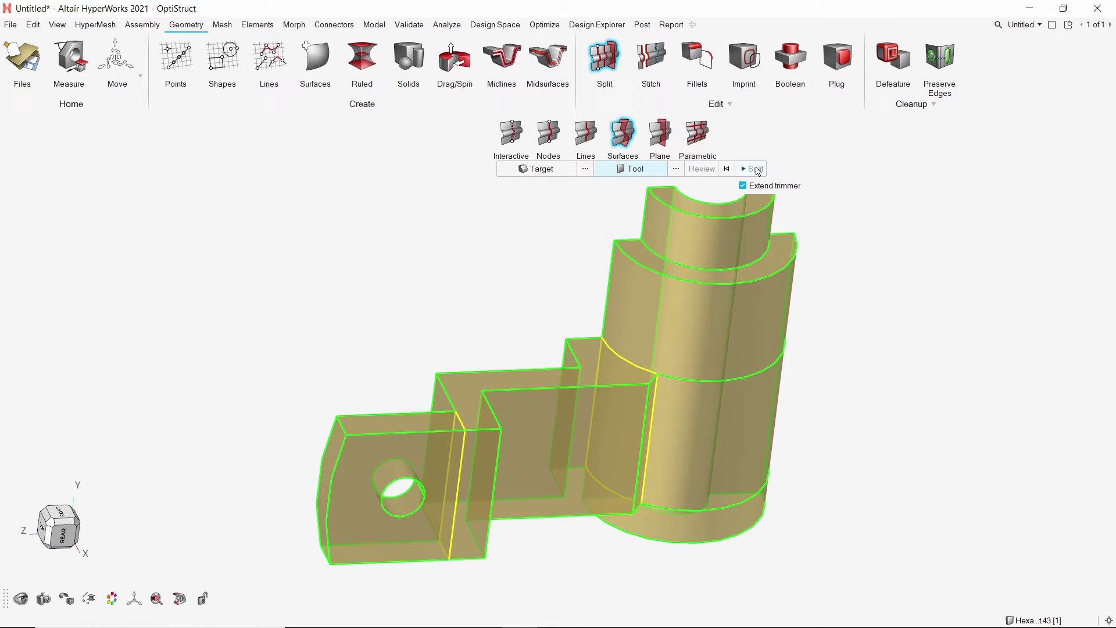
click(756, 169)
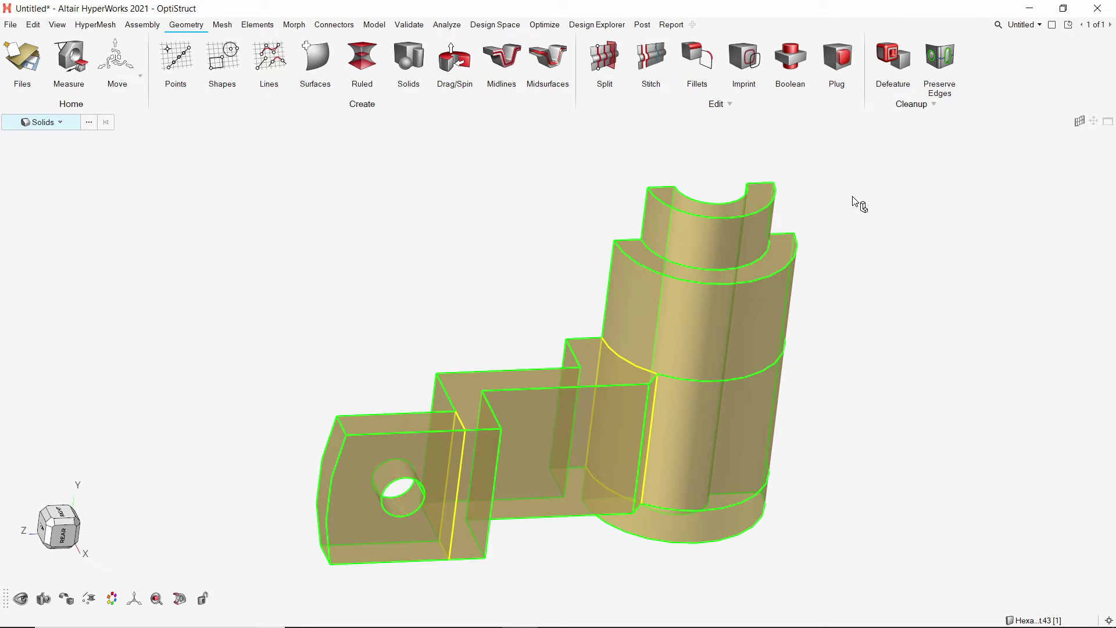
Step: Open Mesh > Solid Map and box-select all three solids at element size 5.0
click(228, 30)
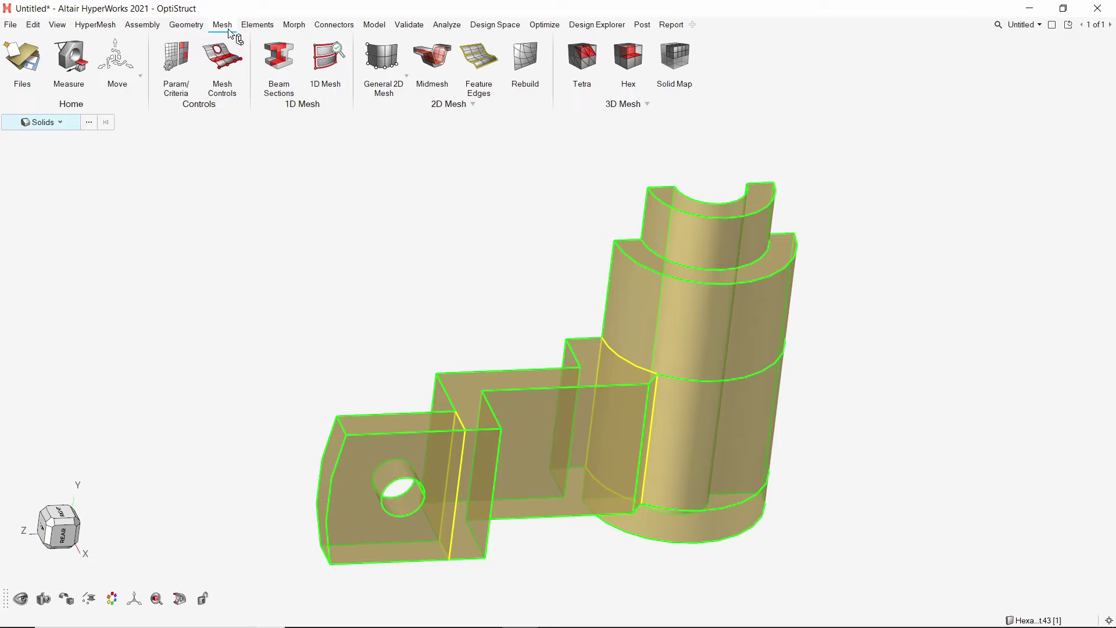
click(664, 71)
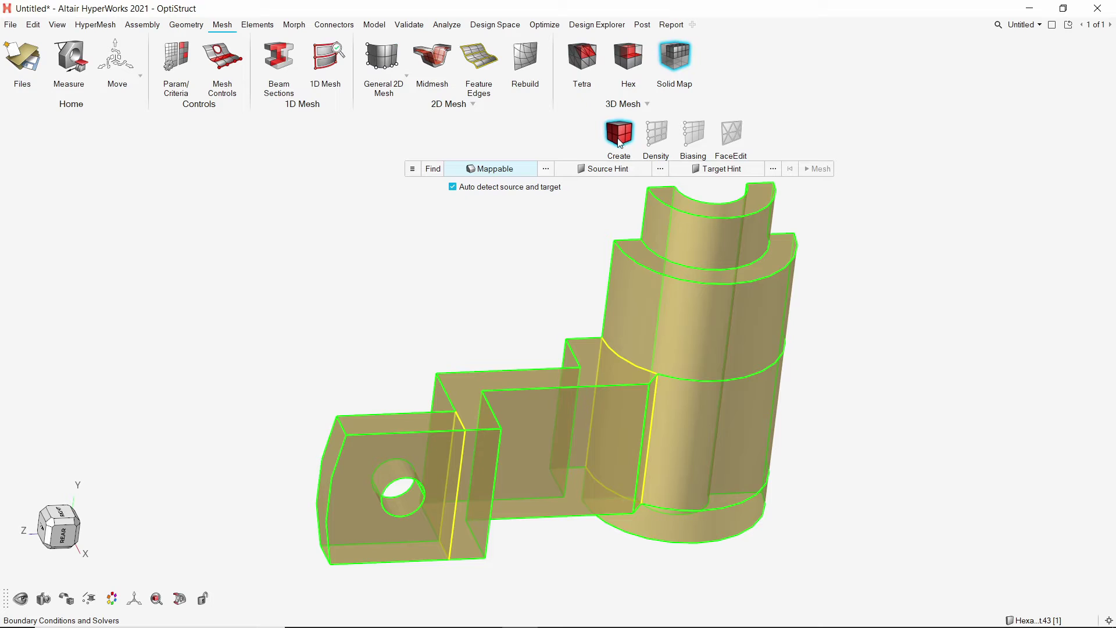
scroll(642, 323, down, 4)
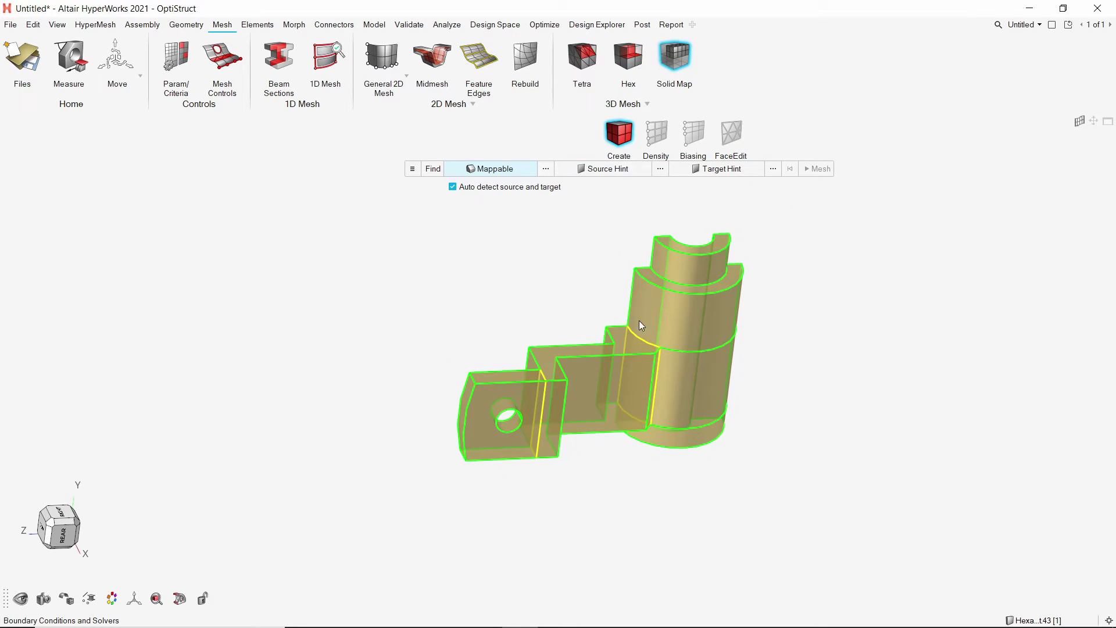
drag(421, 224, 805, 473)
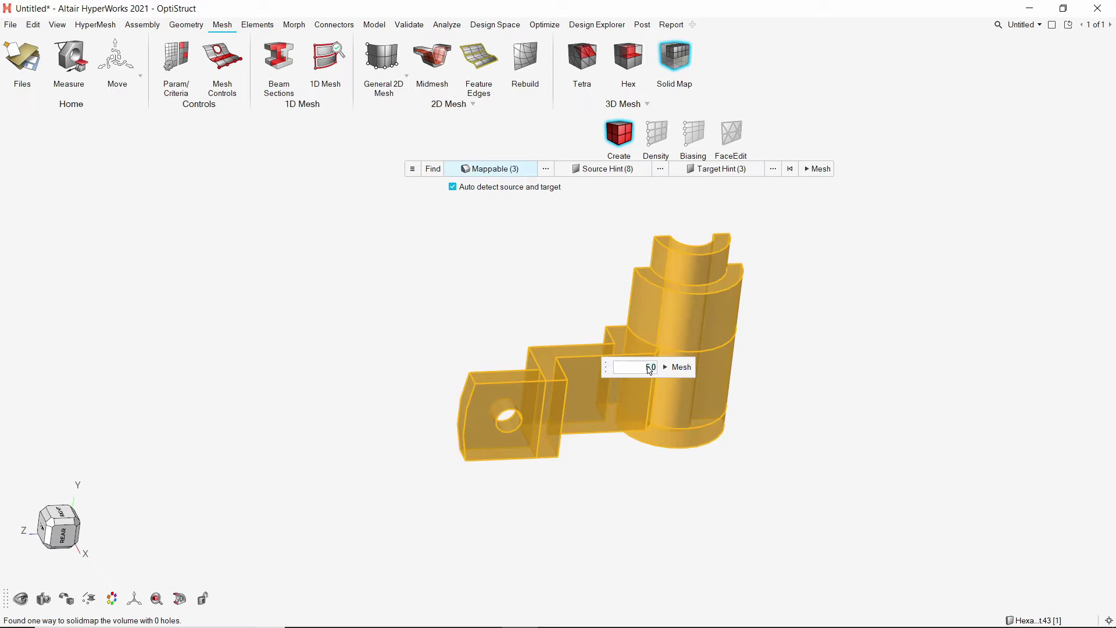
Step: Generate the preview surface mesh with edge densities at element size 5.0
click(675, 368)
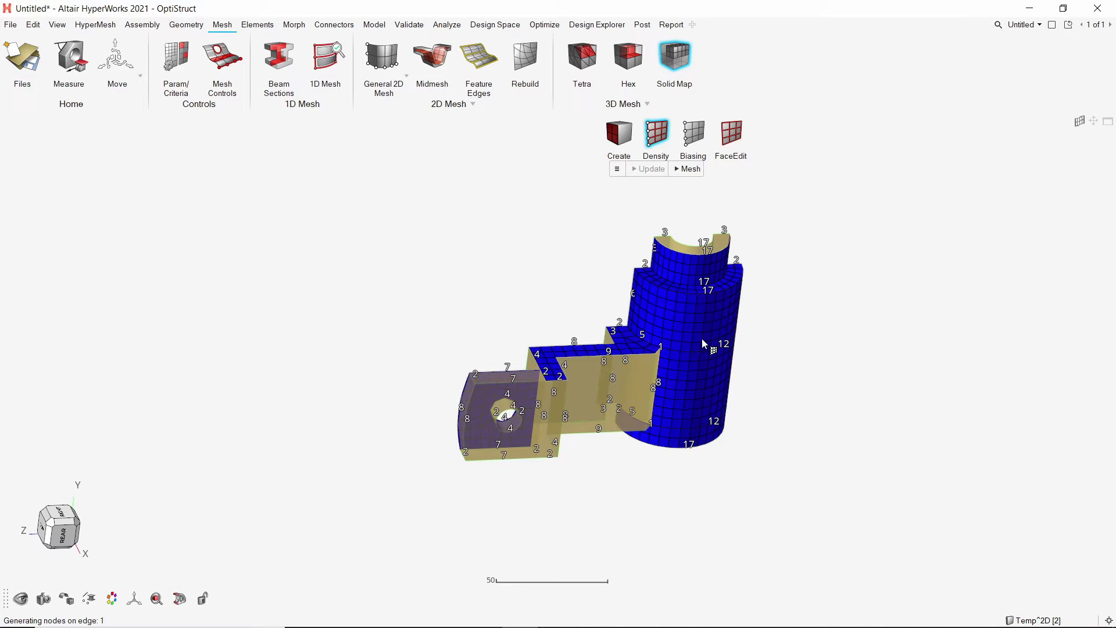
scroll(692, 332, up, 5)
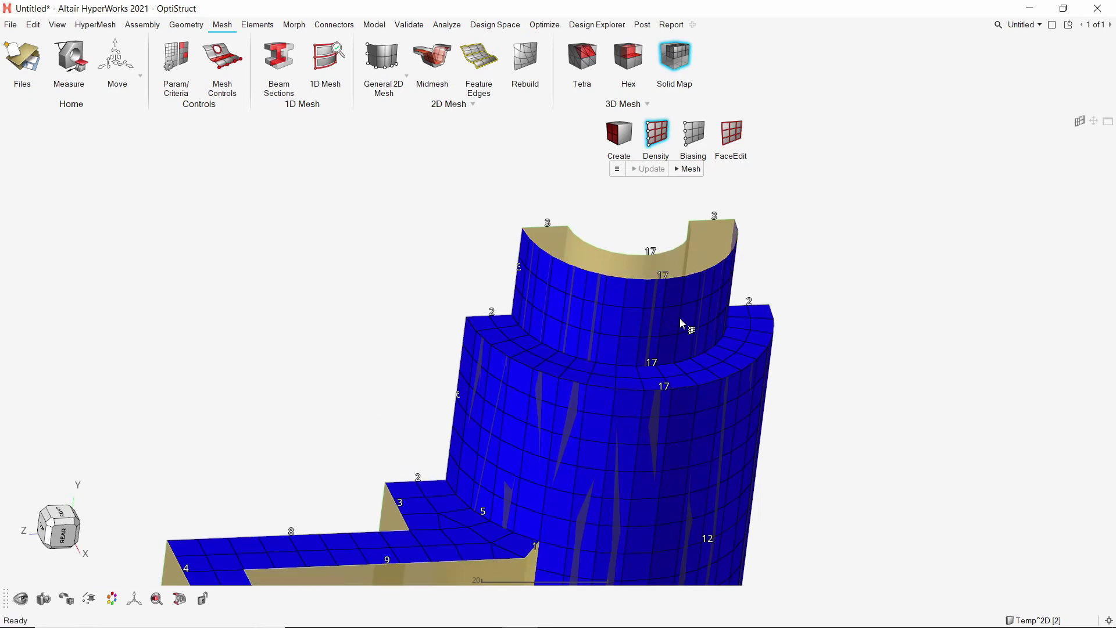
middle_drag(680, 319, 655, 326)
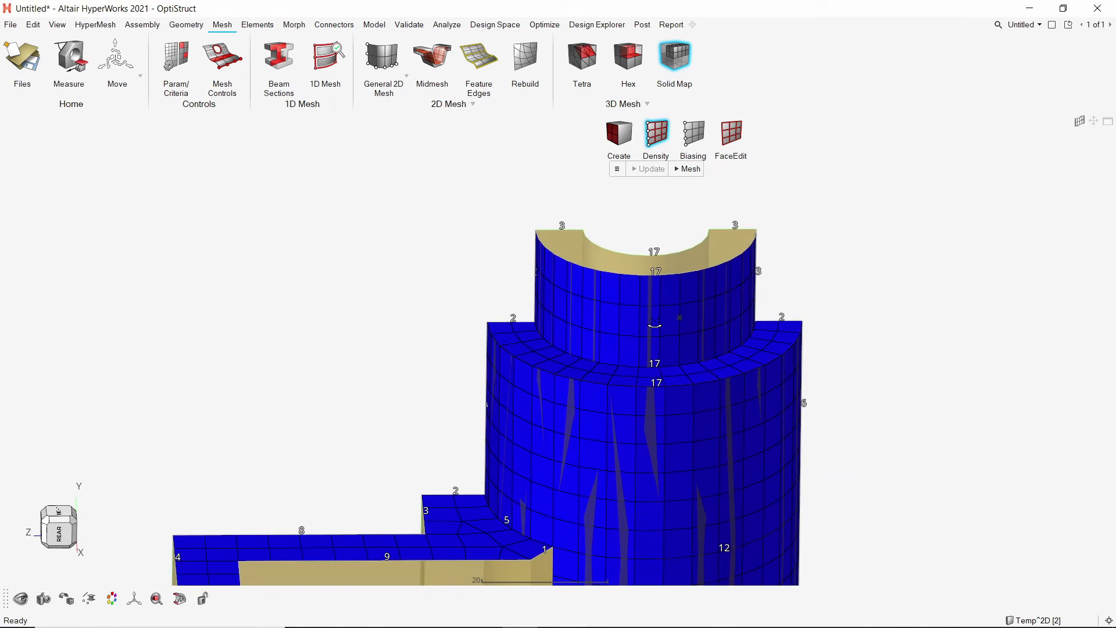
middle_drag(686, 461, 610, 395)
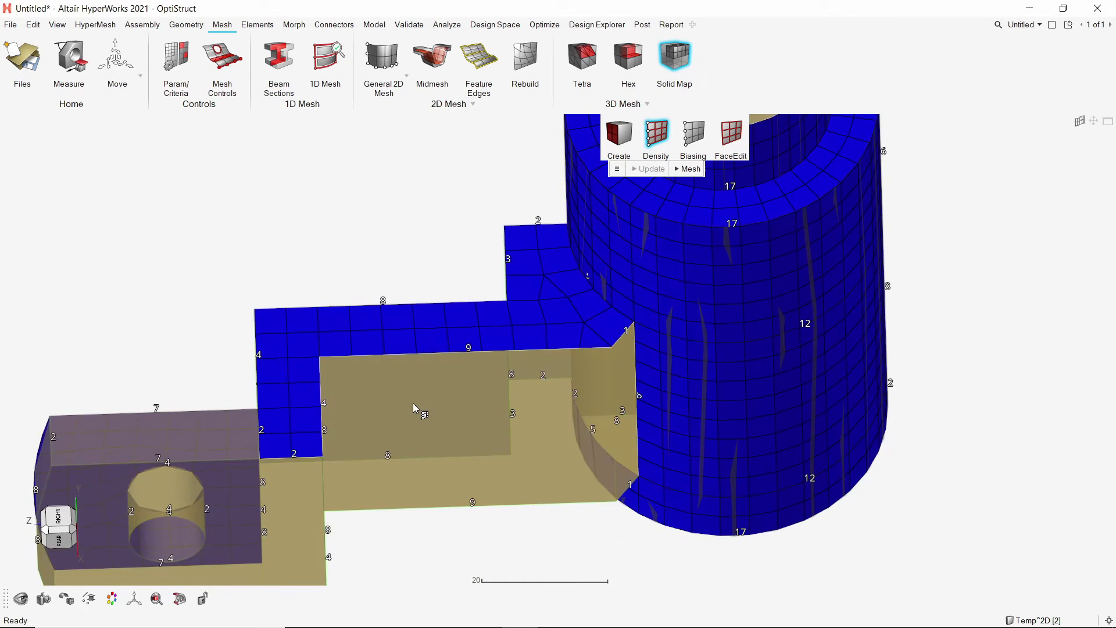
right_drag(283, 465, 455, 367)
middle_drag(455, 367, 370, 380)
right_drag(370, 380, 651, 348)
scroll(654, 350, up, 3)
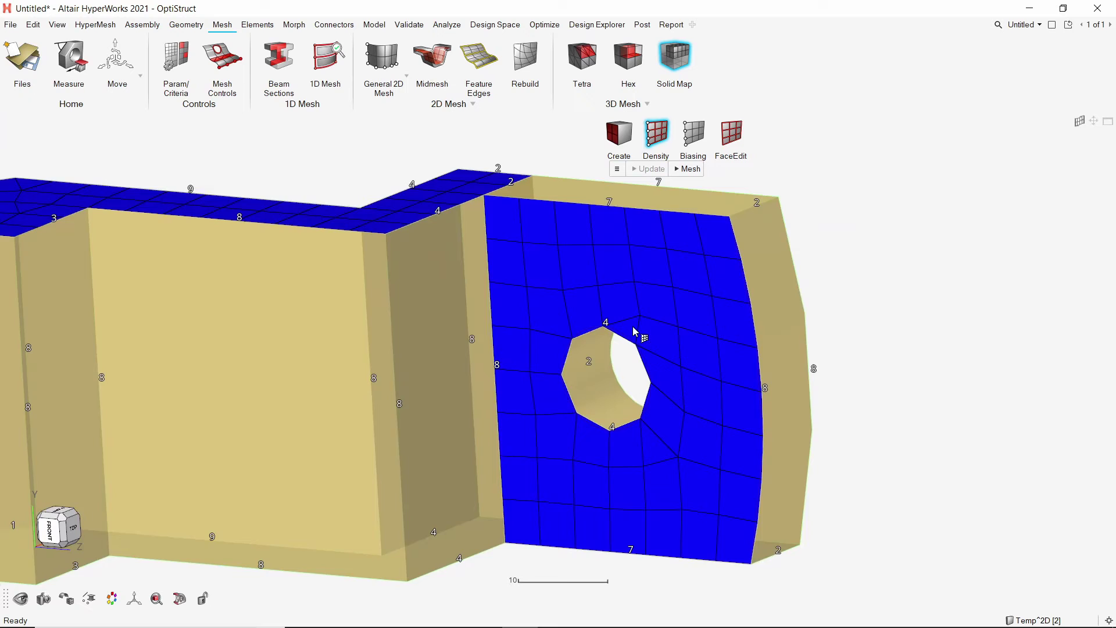
scroll(654, 350, up, 1)
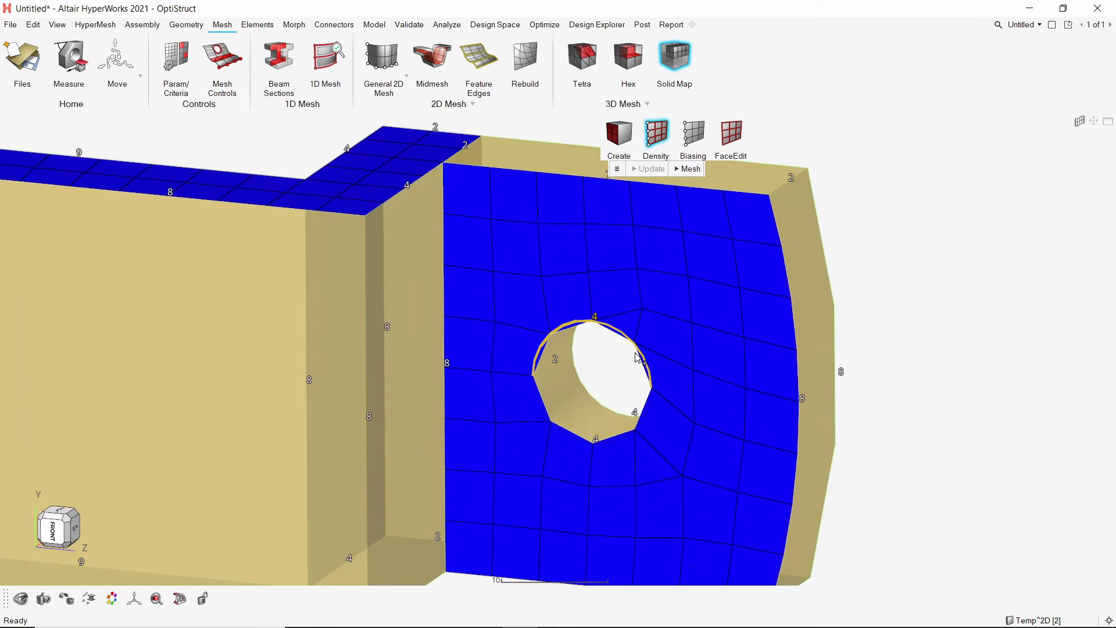
Step: Raise the hole's top edge density to 5, keeping the lower hole edges at 4
click(604, 324)
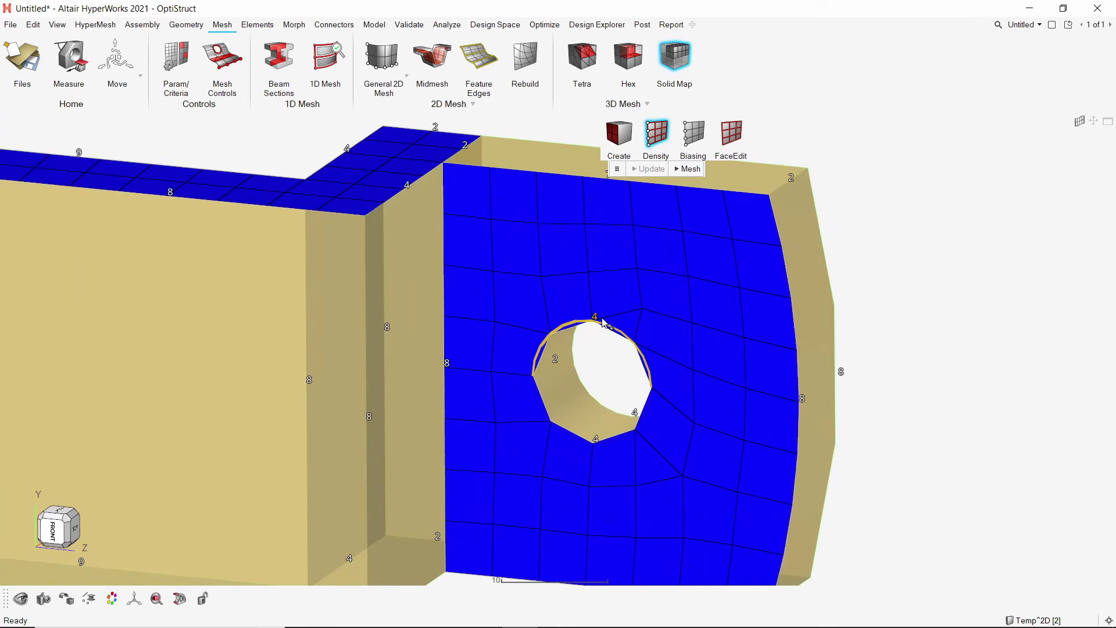
click(596, 452)
right_click(596, 452)
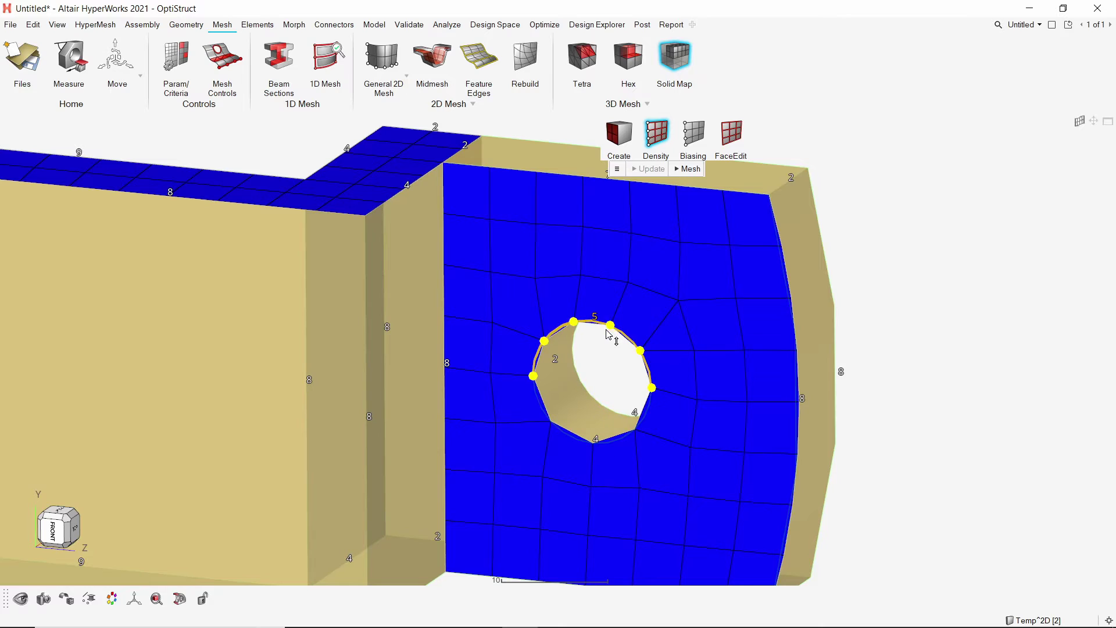
right_drag(725, 322, 745, 369)
scroll(745, 368, down, 3)
ctrl+drag(746, 368, 615, 382)
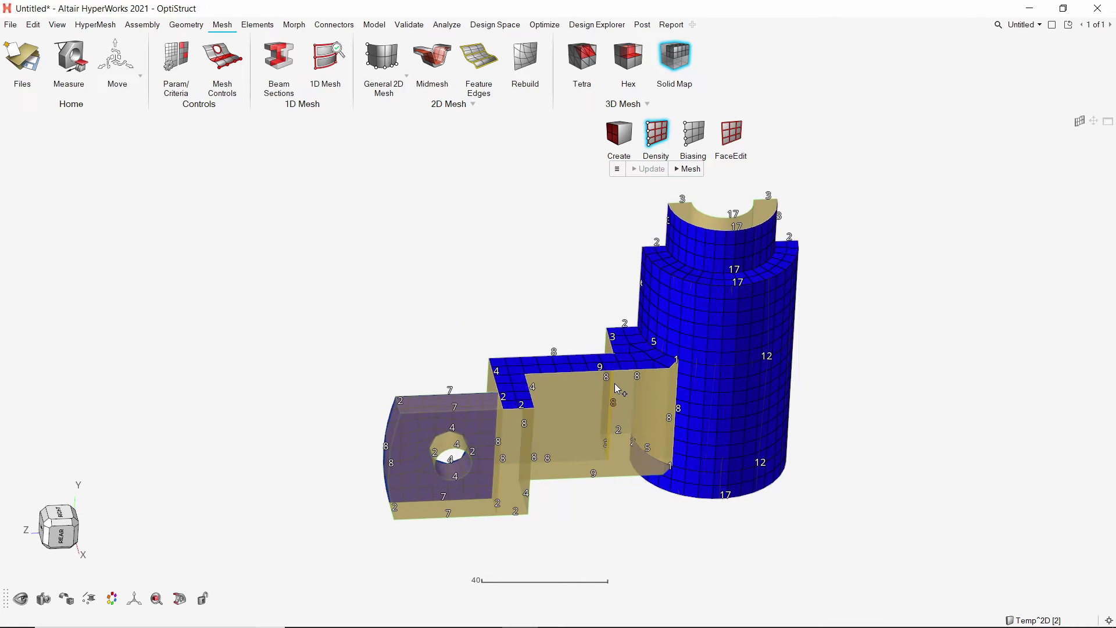
Step: Create the hexa solid-map mesh, hide the coloured edge outlines, and exit Solid Map
click(696, 173)
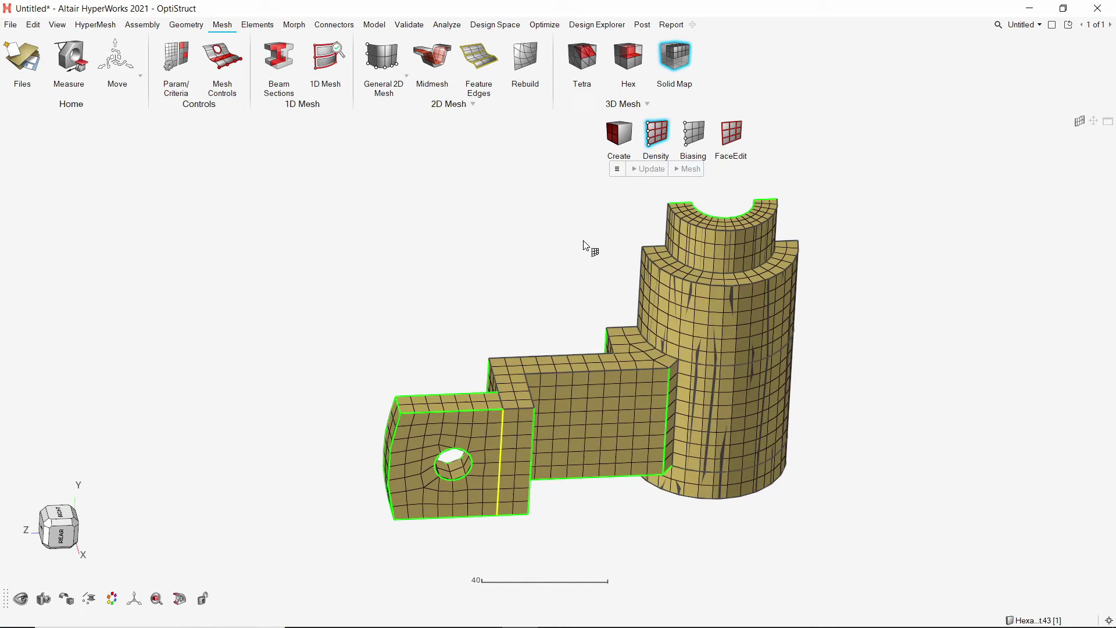
click(68, 601)
click(152, 575)
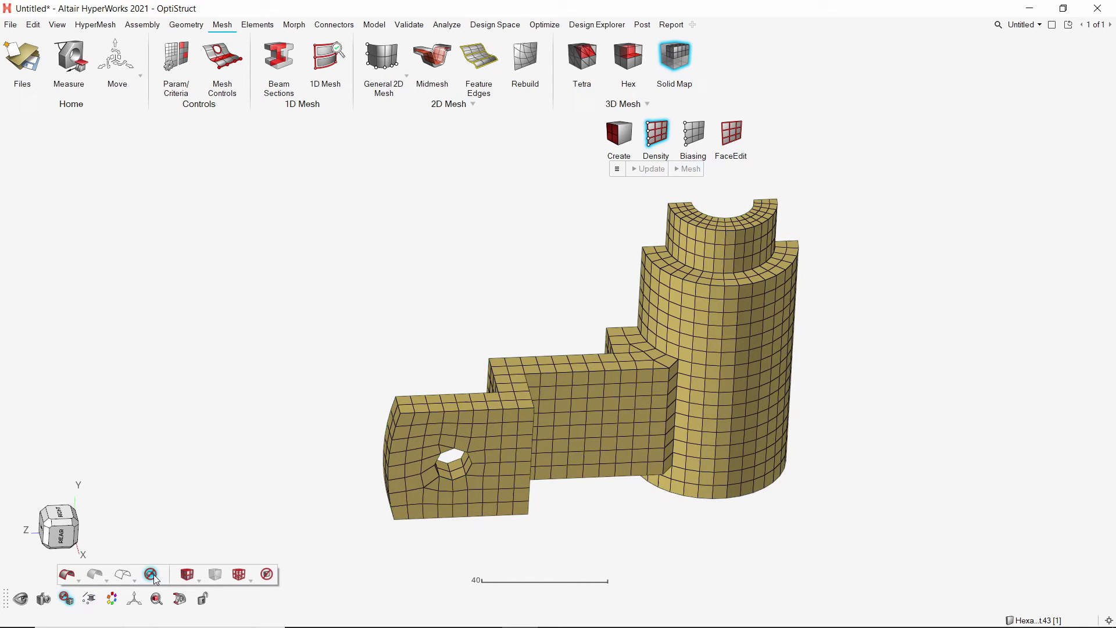
right_click(813, 267)
click(831, 265)
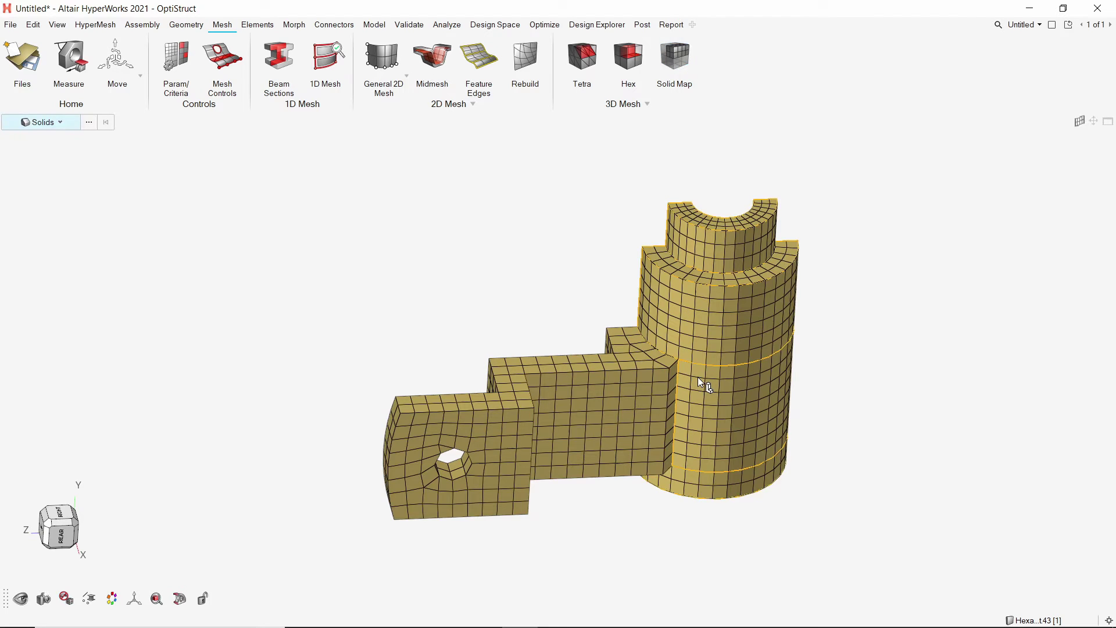
middle_drag(698, 377, 470, 361)
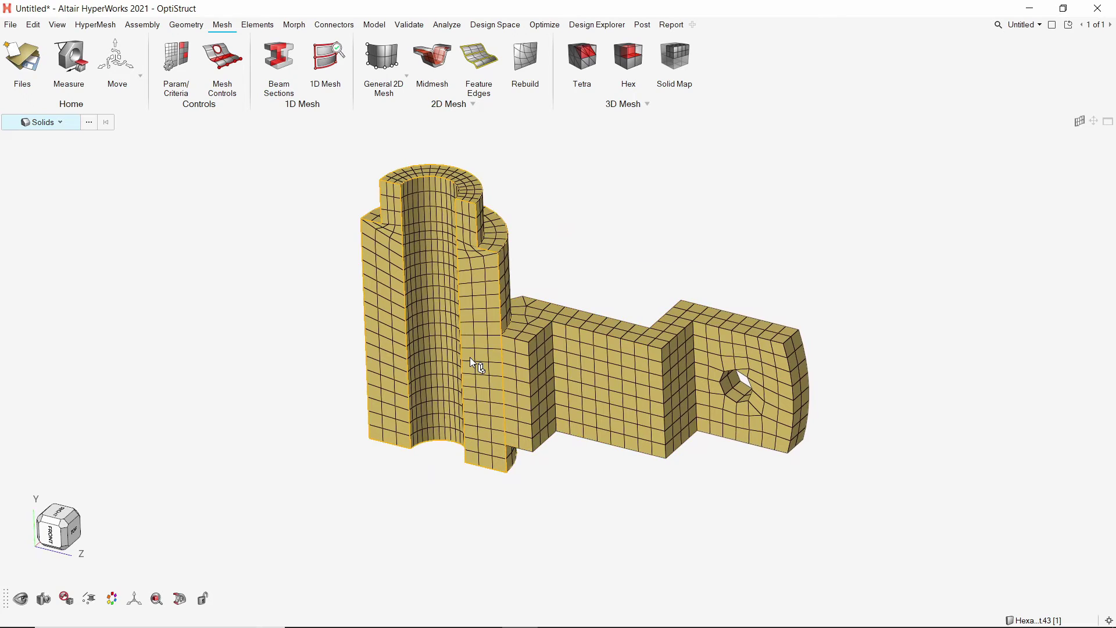
Step: Start a Mirror and select all 1483 bracket elements
click(139, 77)
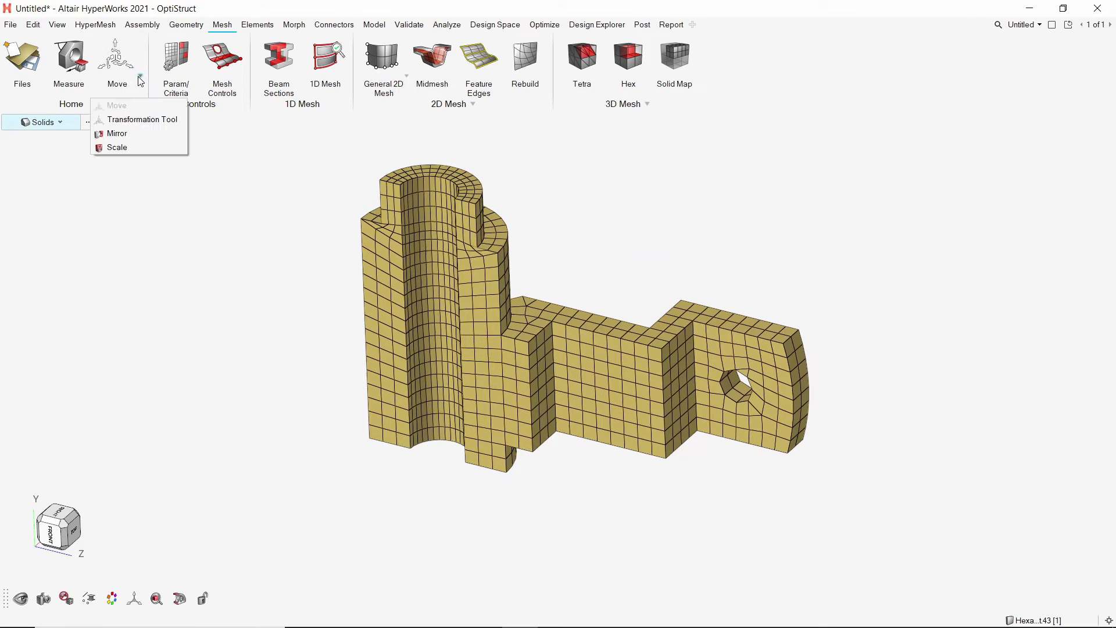
click(135, 137)
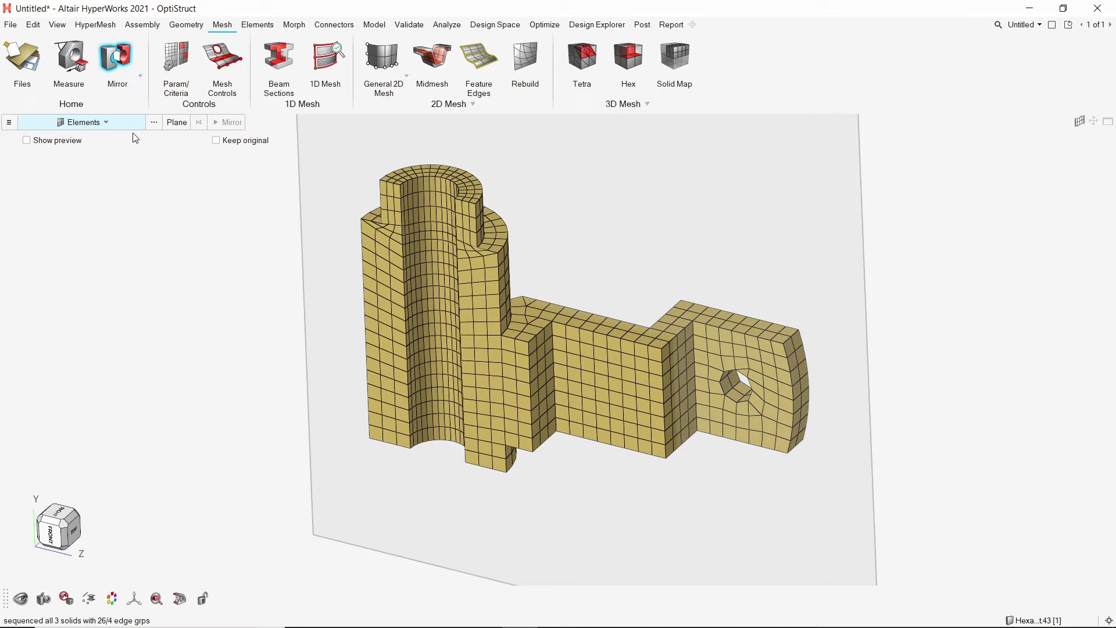
click(112, 122)
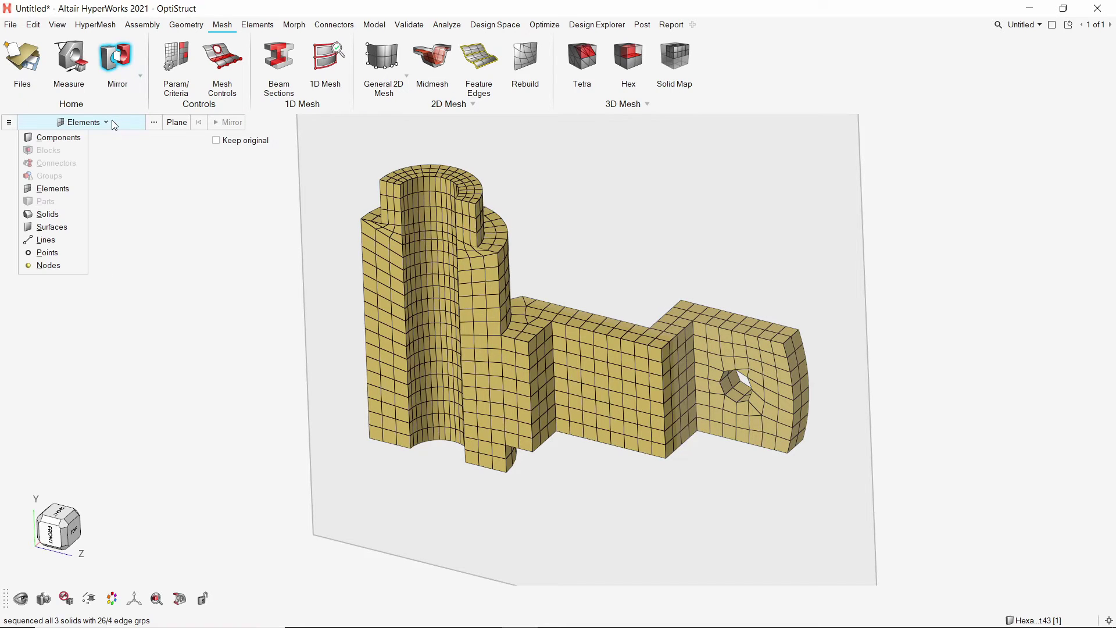
click(68, 190)
drag(306, 138, 867, 524)
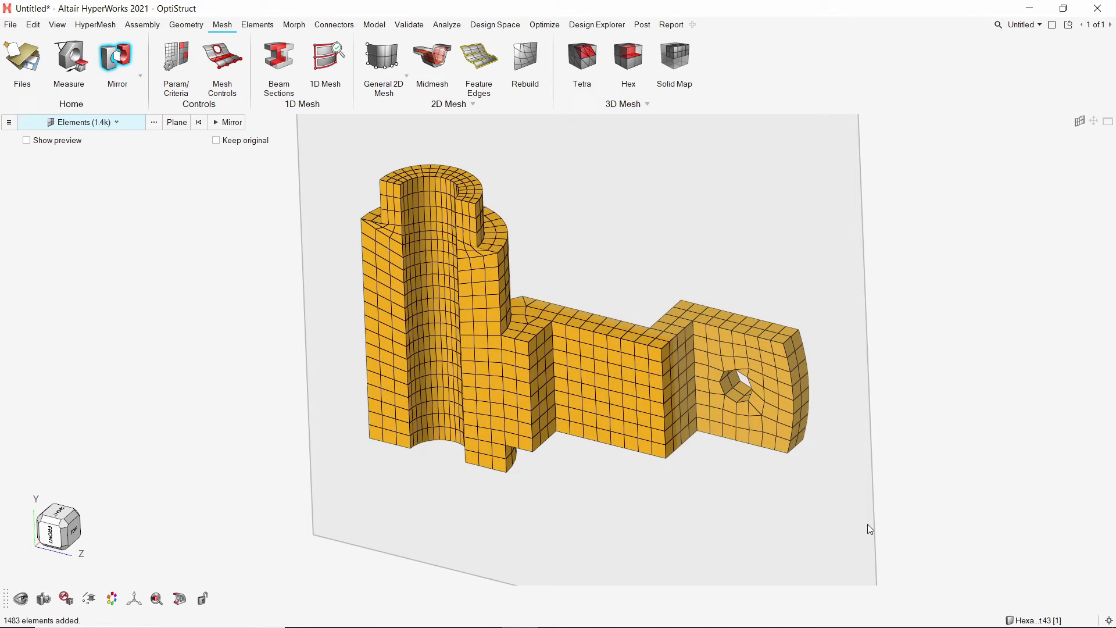
Step: Set the mirror plane origin on a corner node of the cut face
click(177, 122)
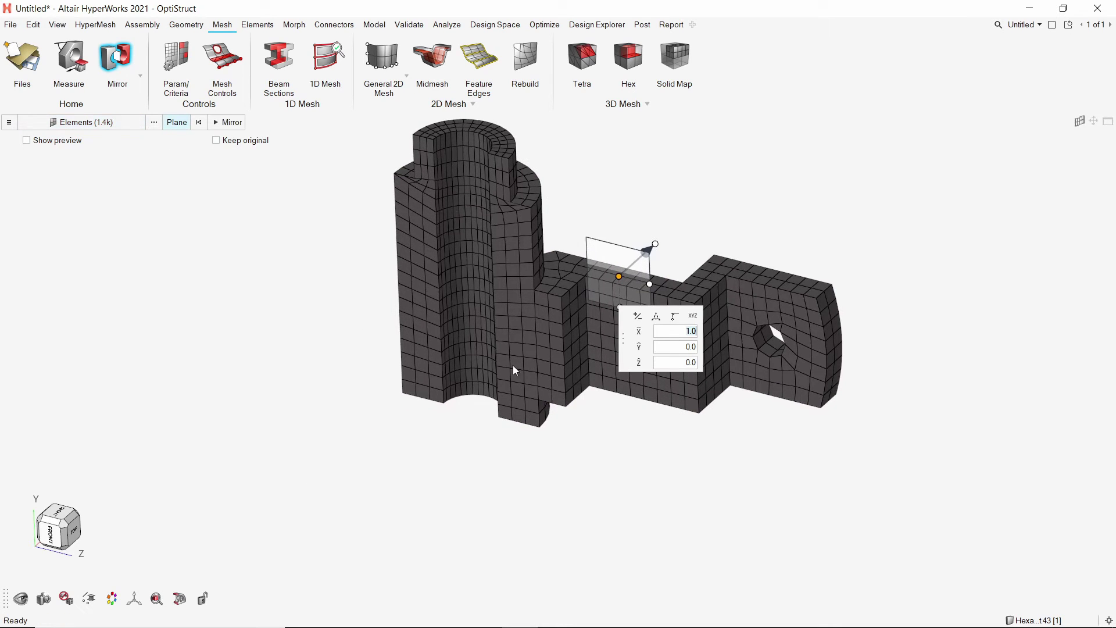
right_drag(514, 370, 499, 353)
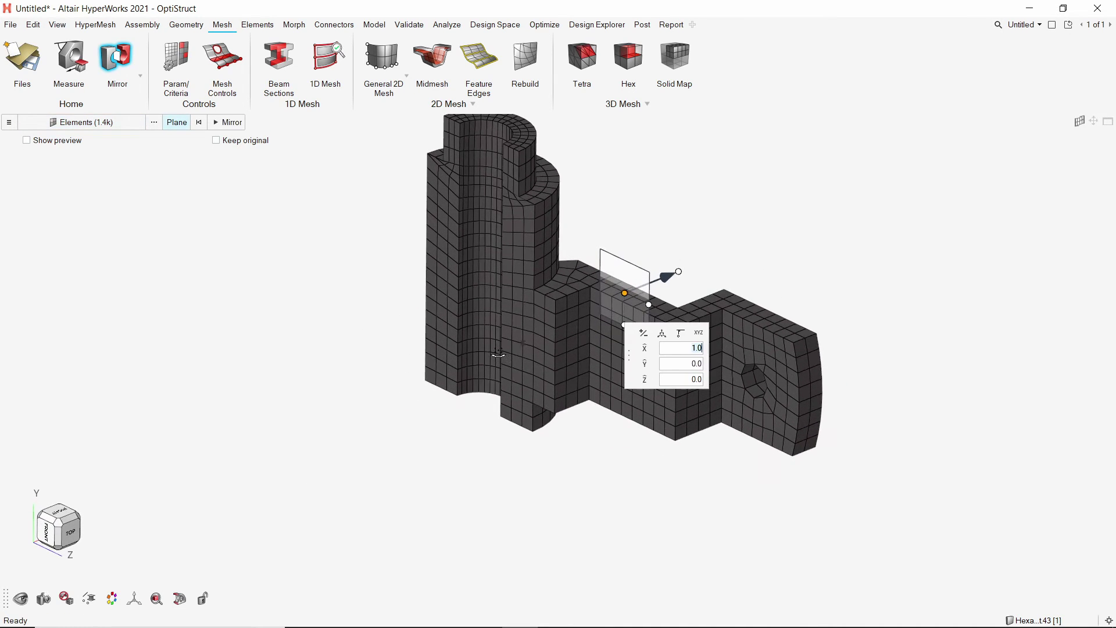
scroll(613, 322, up, 4)
drag(635, 271, 530, 469)
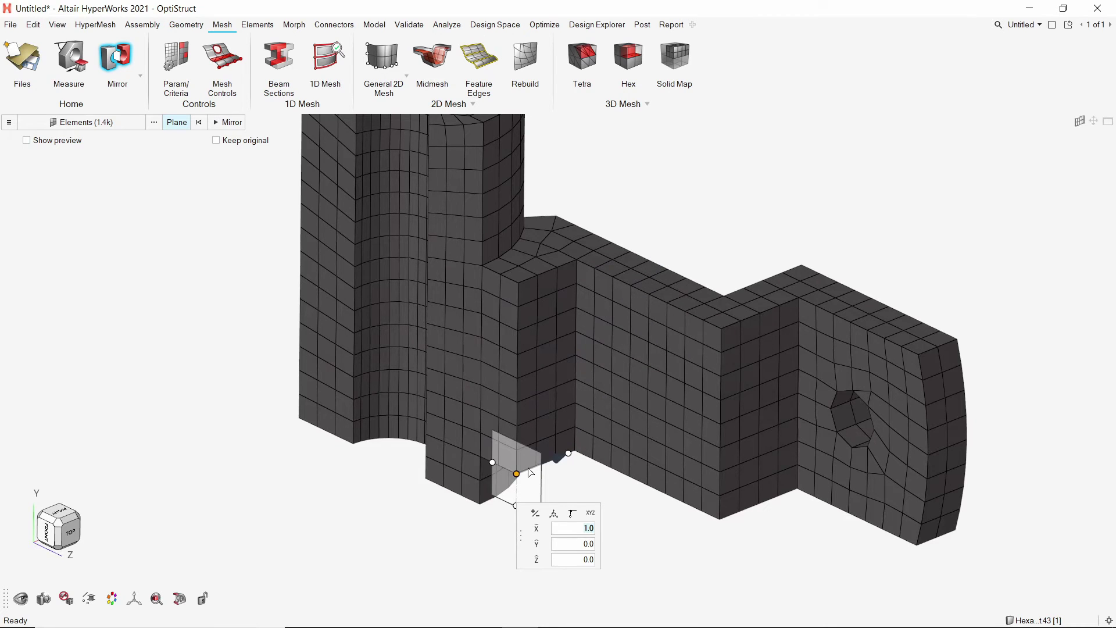
mouse_move(546, 312)
middle_down()
mouse_move(577, 324)
mouse_move(507, 354)
mouse_move(547, 323)
middle_up()
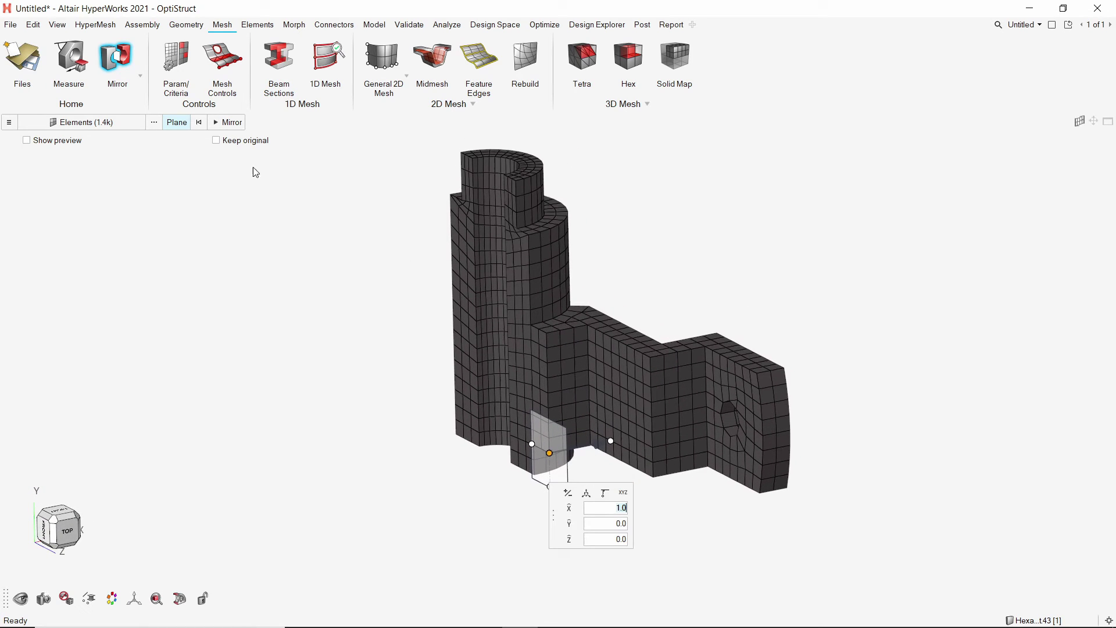
Step: Mirror the elements with Keep original checked, then exit and inspect the full bracket
click(220, 142)
click(235, 127)
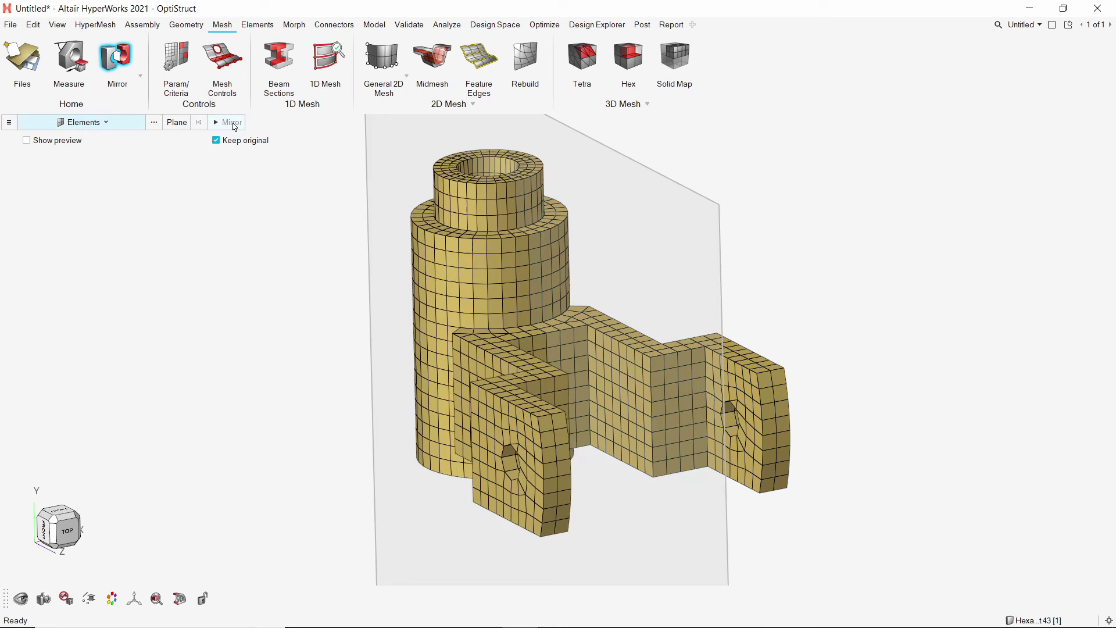
right_click(282, 200)
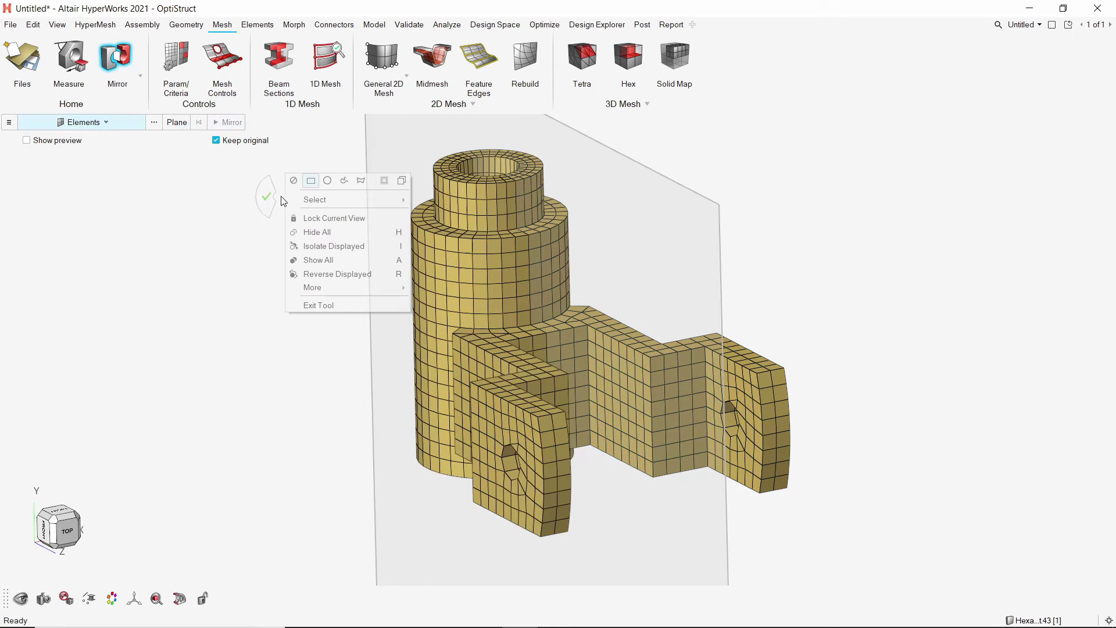
click(276, 201)
scroll(638, 367, down, 3)
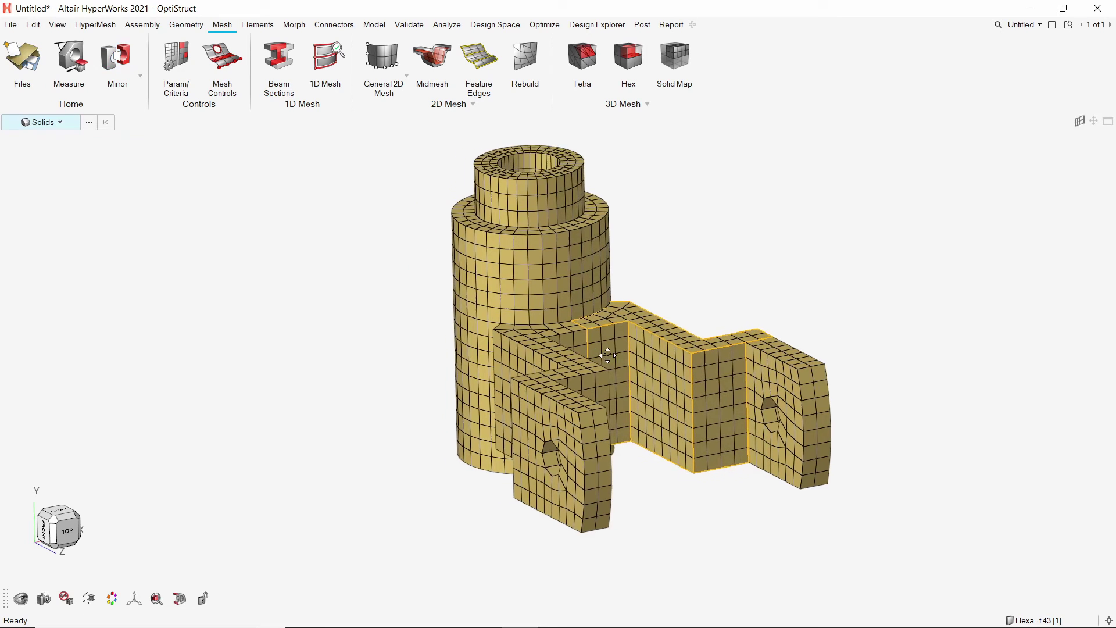
right_drag(635, 361, 525, 362)
scroll(554, 361, up, 1)
scroll(622, 343, up, 2)
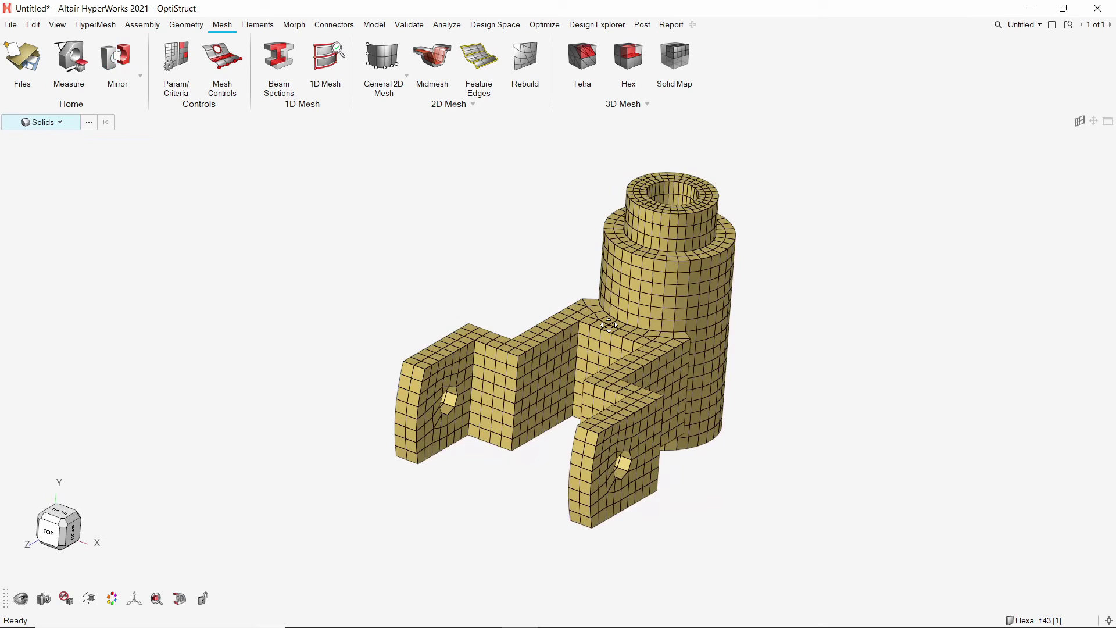
right_drag(623, 346, 617, 374)
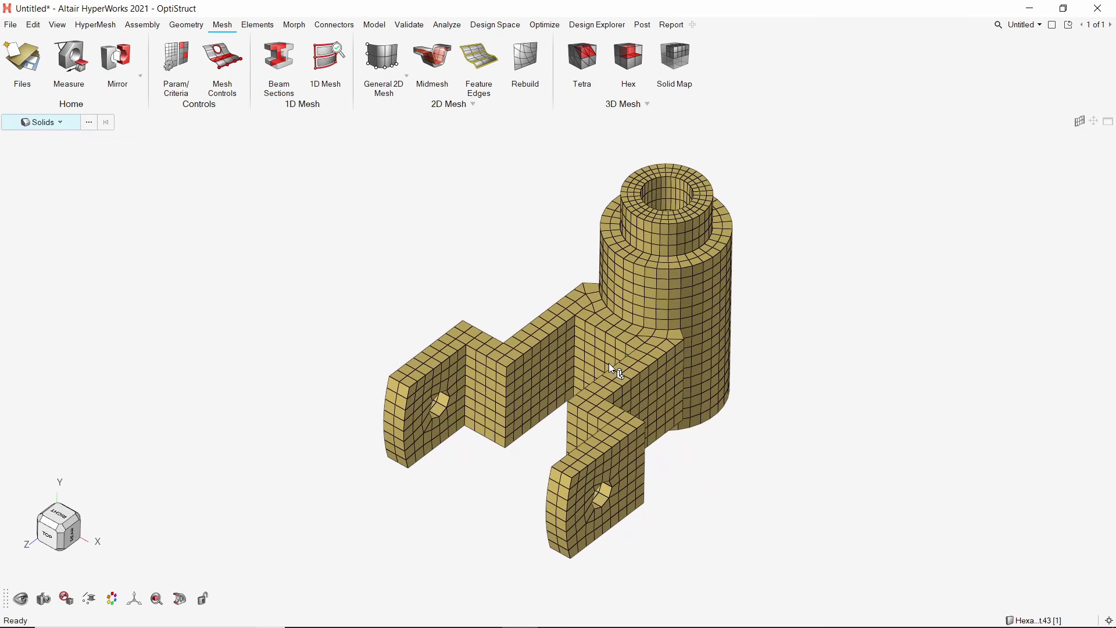
Step: Run the Free Edges check on all bracket elements
click(421, 26)
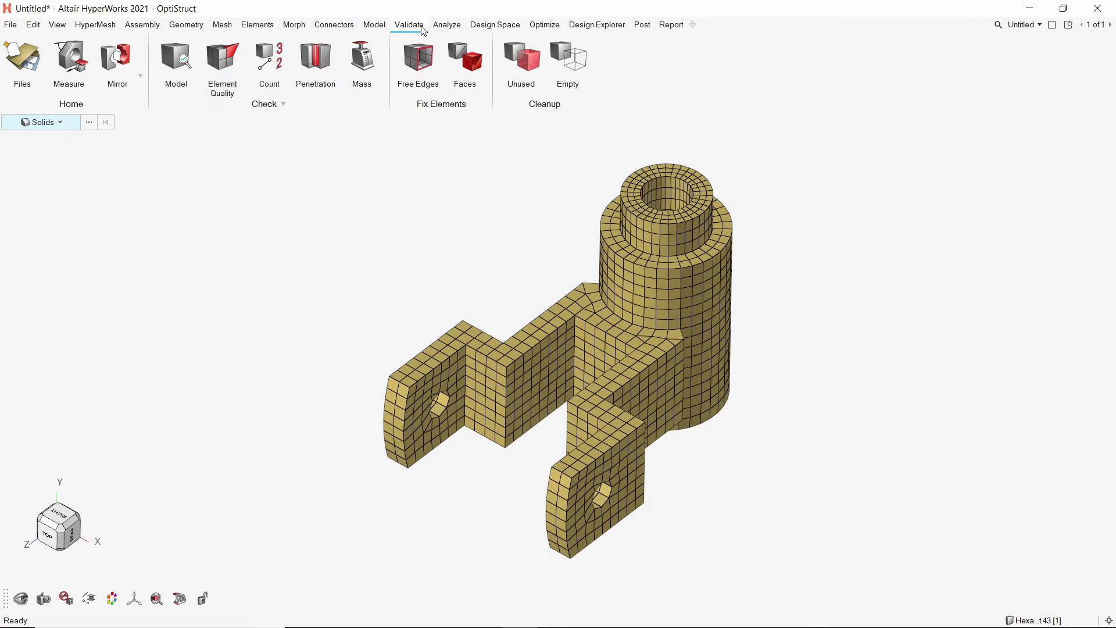
click(419, 60)
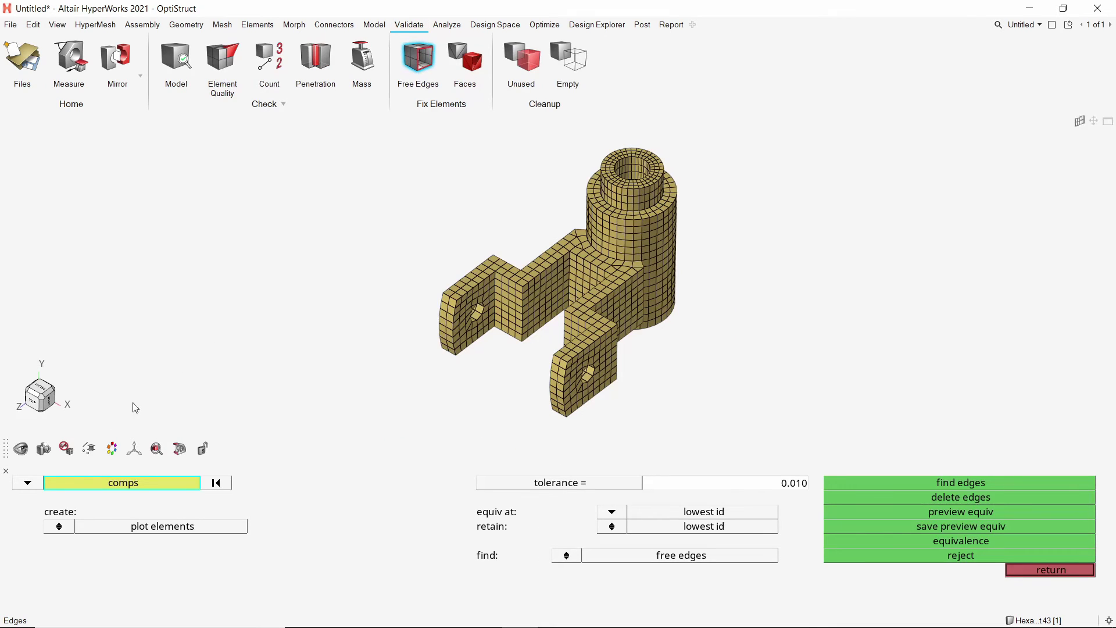
click(27, 482)
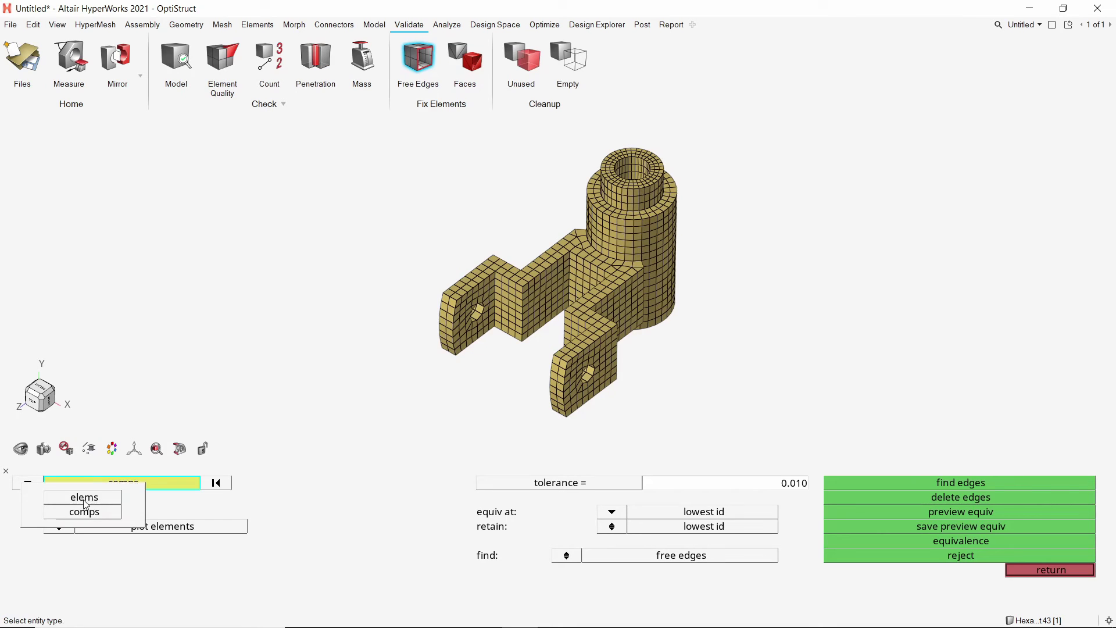
click(84, 497)
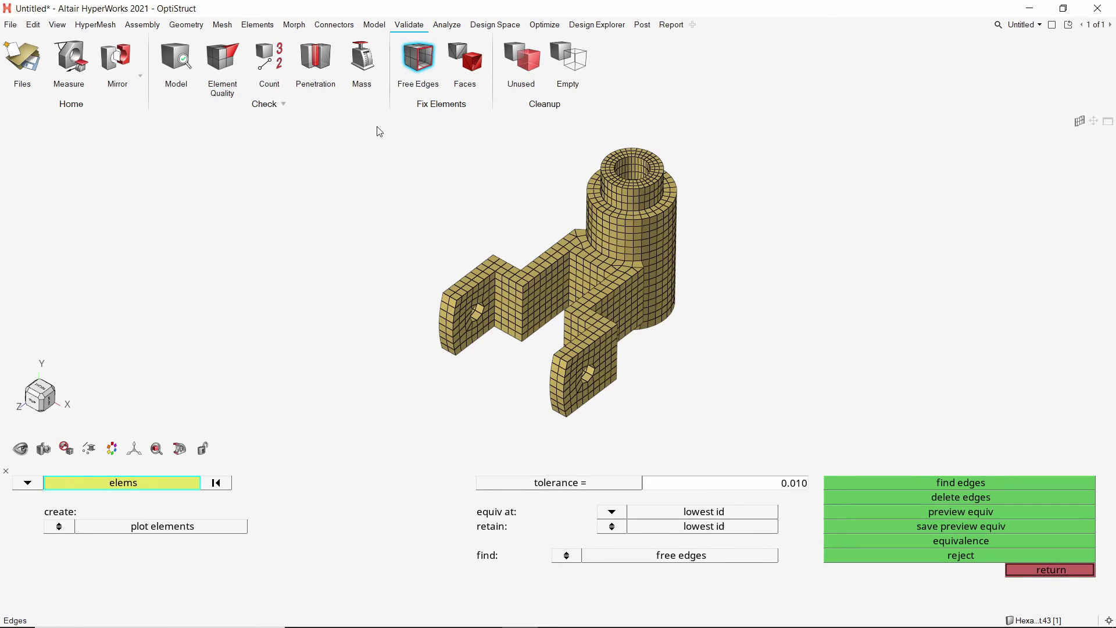
drag(377, 127, 795, 432)
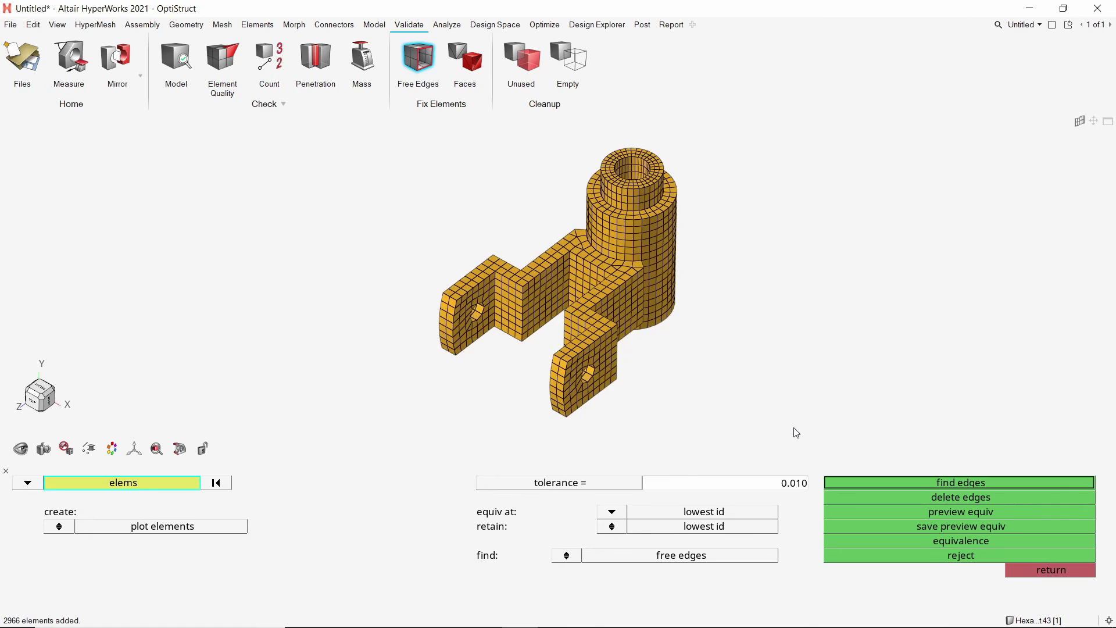
Step: Equivalence the 194 seam nodes with tolerance 0.100, then close the panel
click(801, 484)
text(0.100)
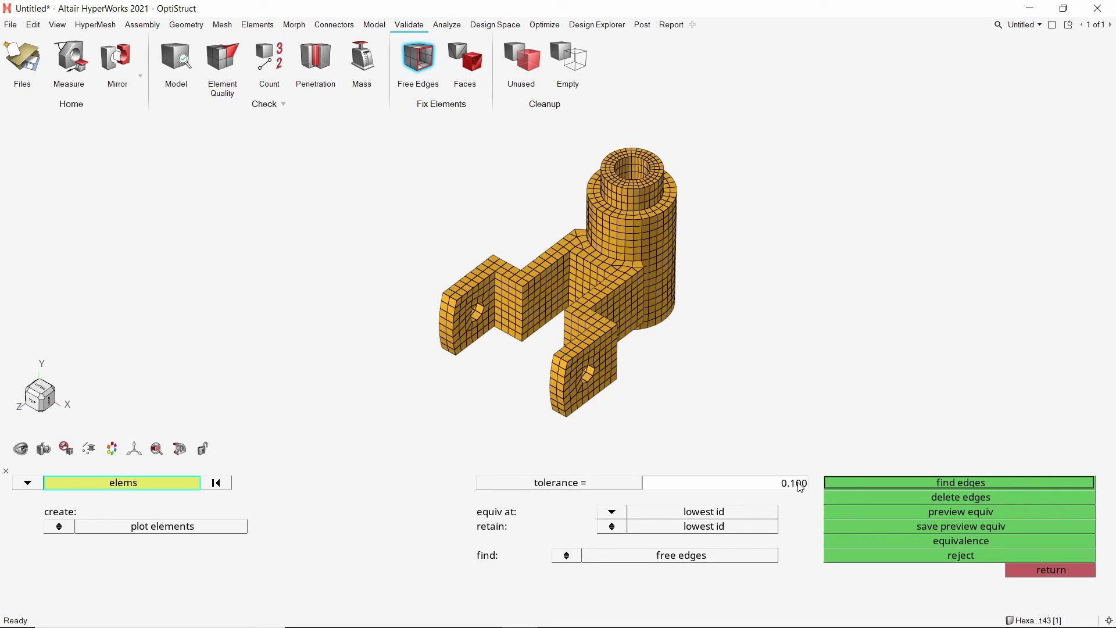
click(858, 510)
mouse_move(635, 257)
ctrl+mouse_down()
mouse_move(669, 257)
mouse_move(633, 263)
mouse_move(623, 290)
mouse_move(628, 247)
ctrl+mouse_up()
ctrl+drag(618, 314, 626, 242)
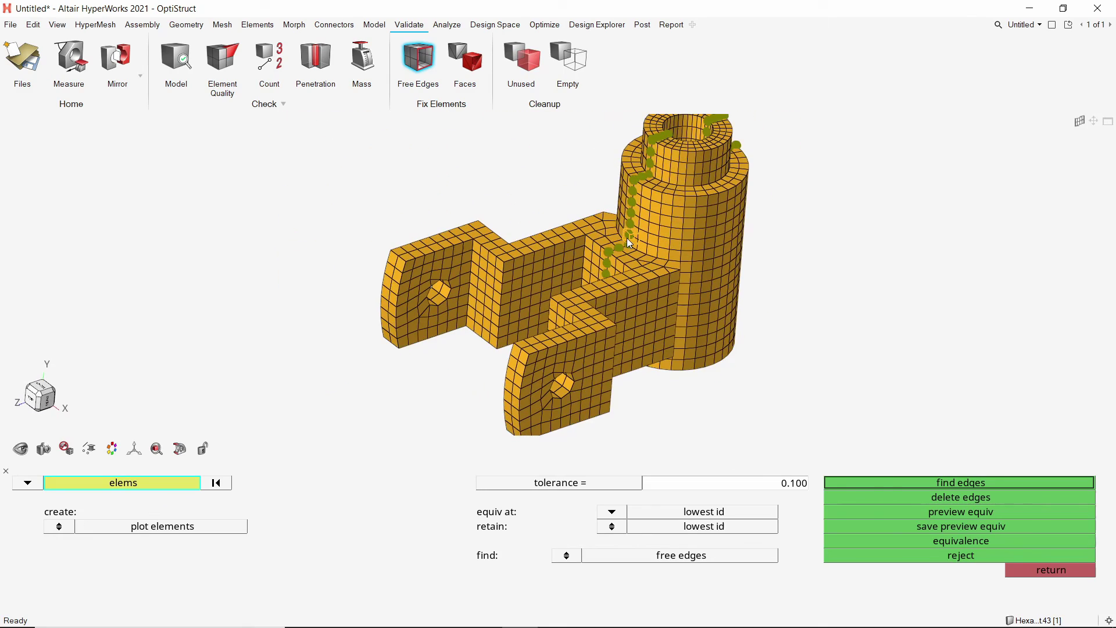
click(893, 540)
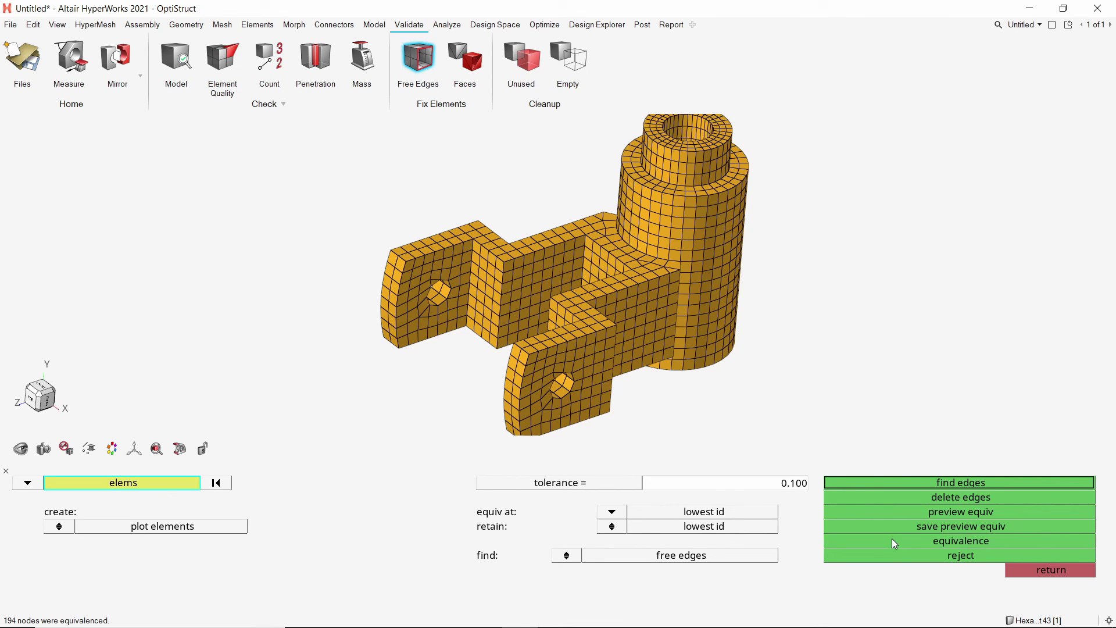
click(6, 471)
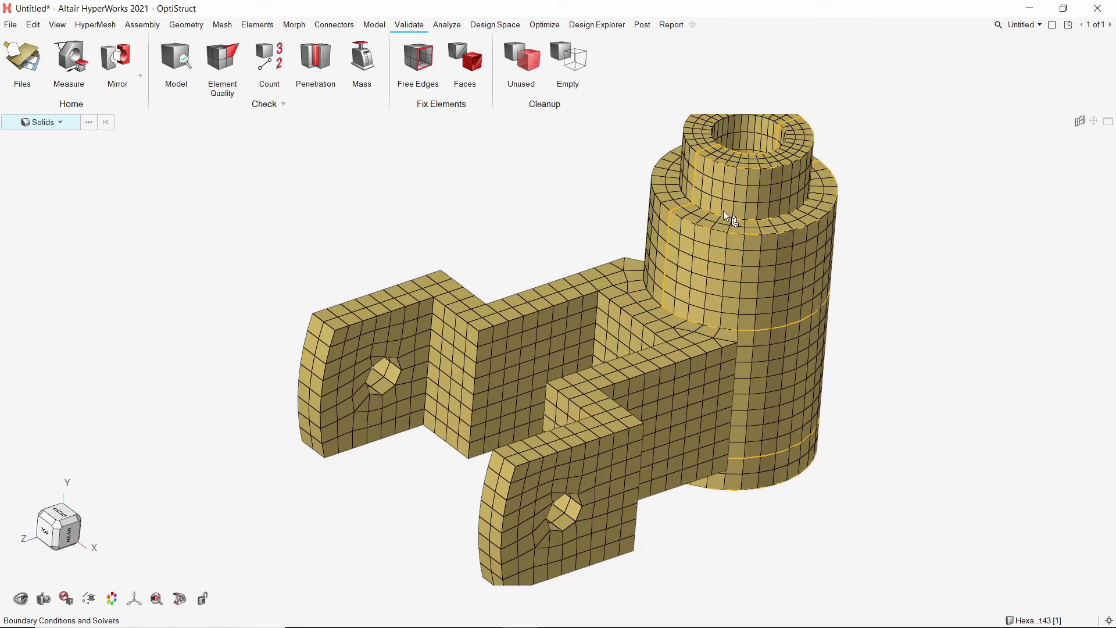
right_drag(723, 219, 668, 256)
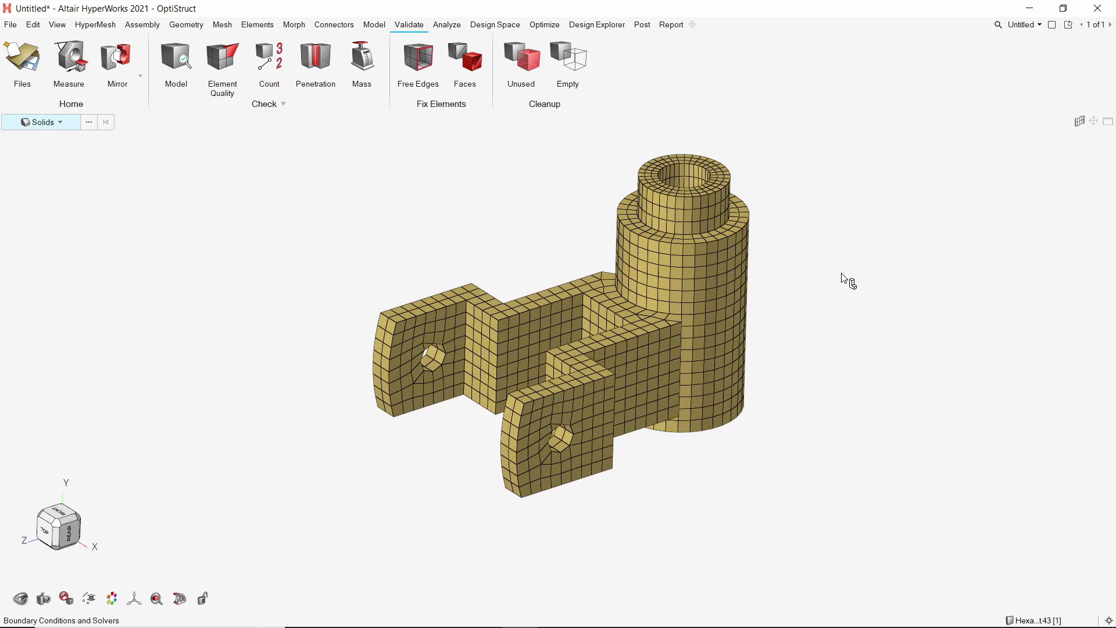
mouse_move(723, 279)
right_down()
mouse_move(742, 349)
mouse_move(726, 286)
right_up()
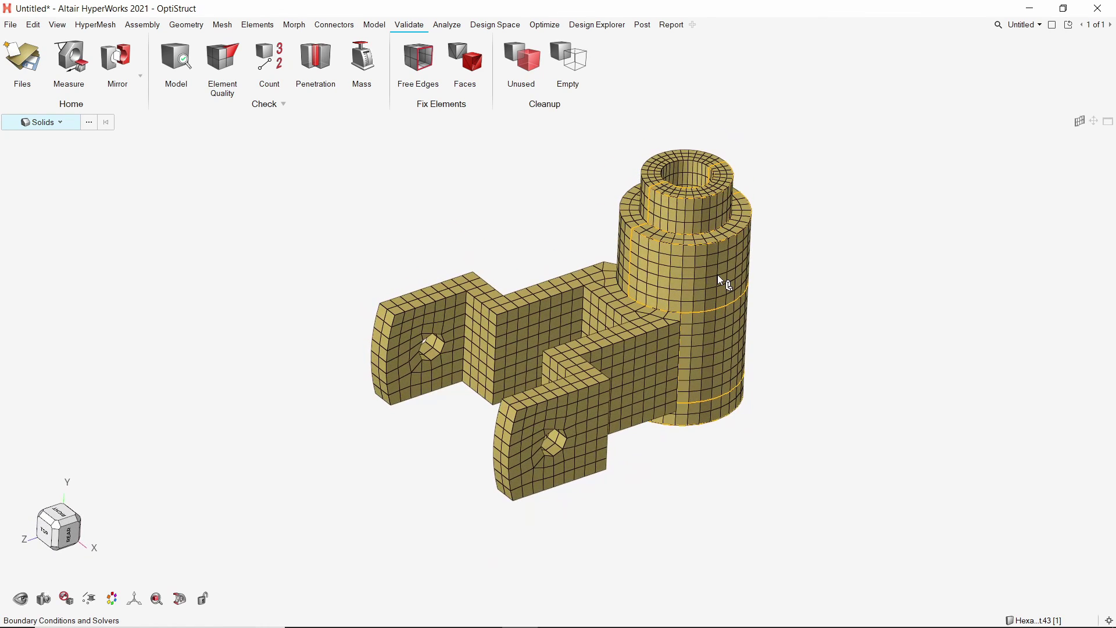